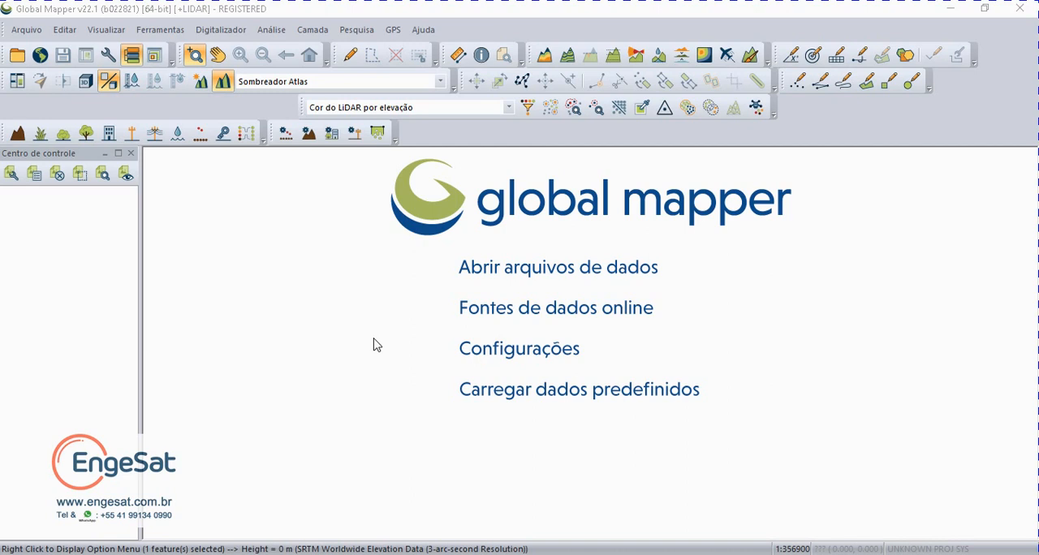
Step: Load the predefined countries data and select the large island polygon off Brazil's southeast coast with the digitizer tool
left_click(513, 400)
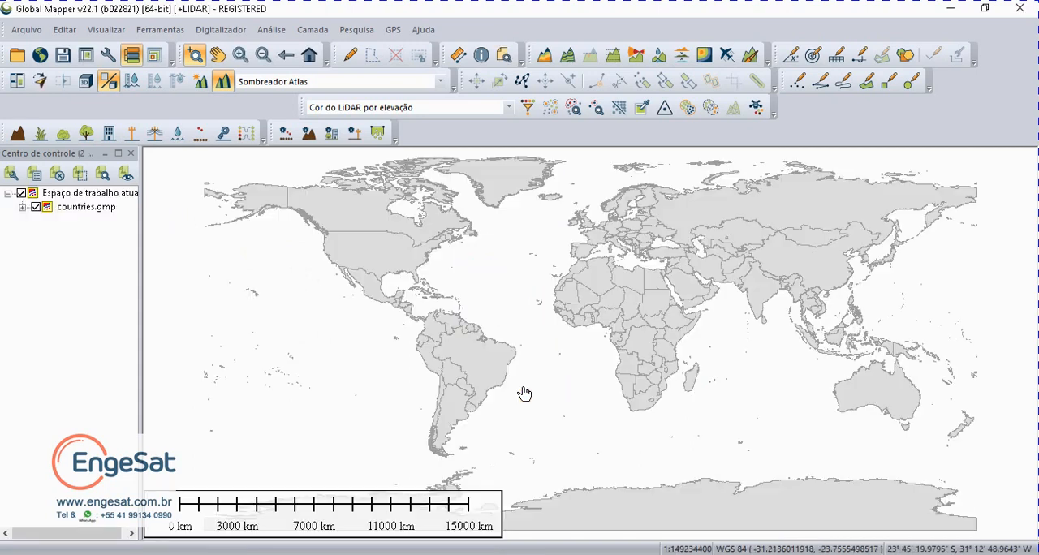
left_click(522, 399)
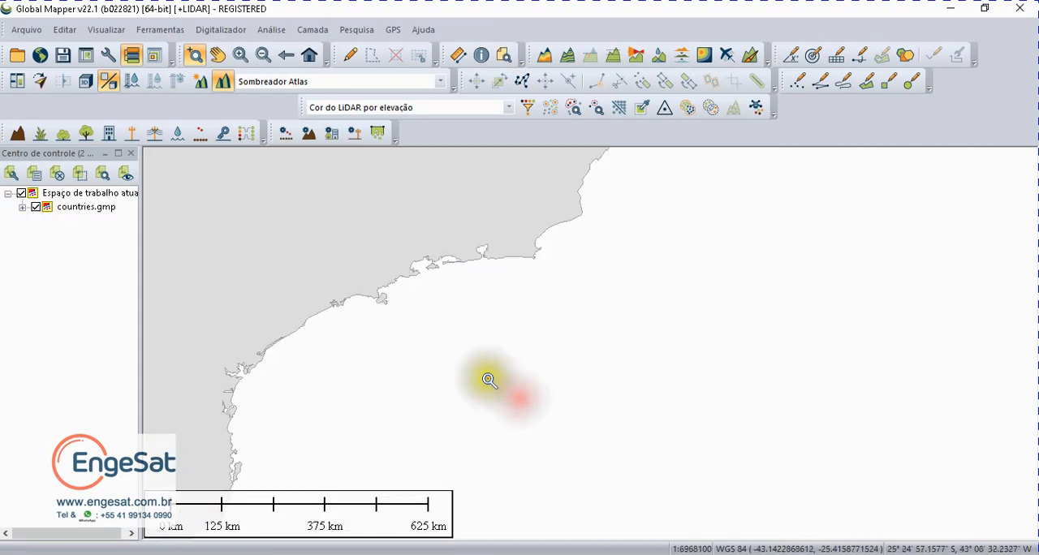
left_click(376, 295)
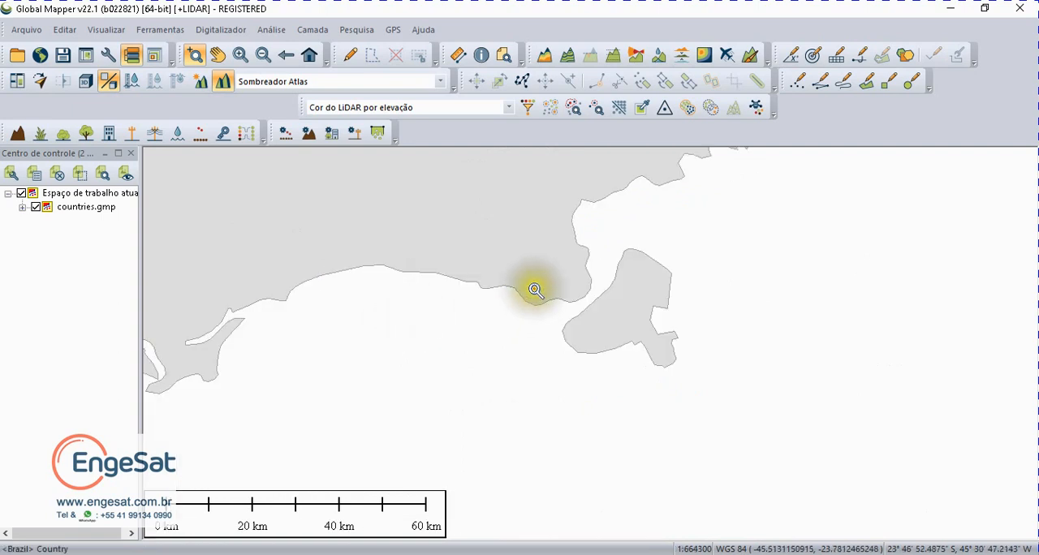
left_click(536, 230)
left_click_drag(536, 231, 767, 388)
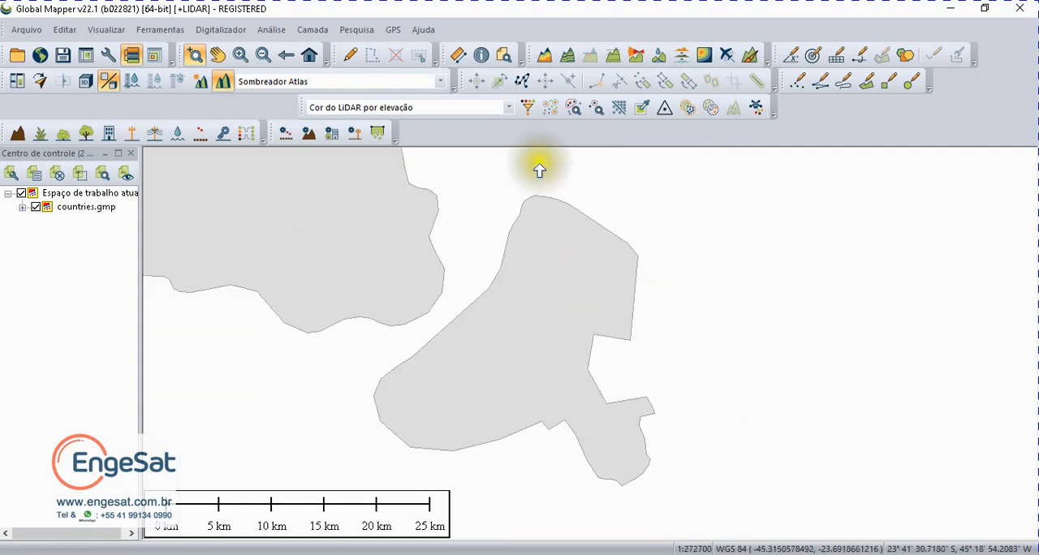
left_click(349, 54)
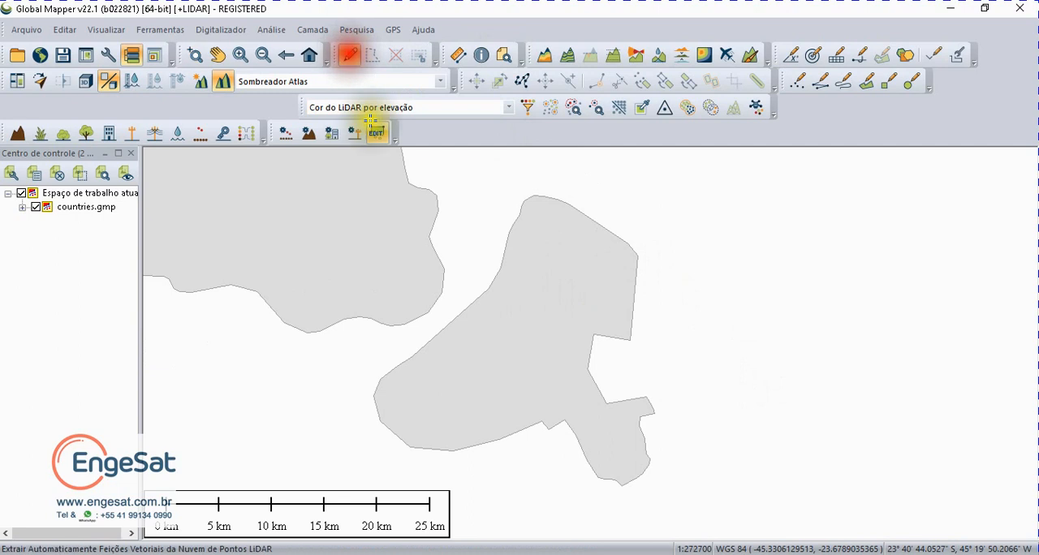
left_click(527, 330)
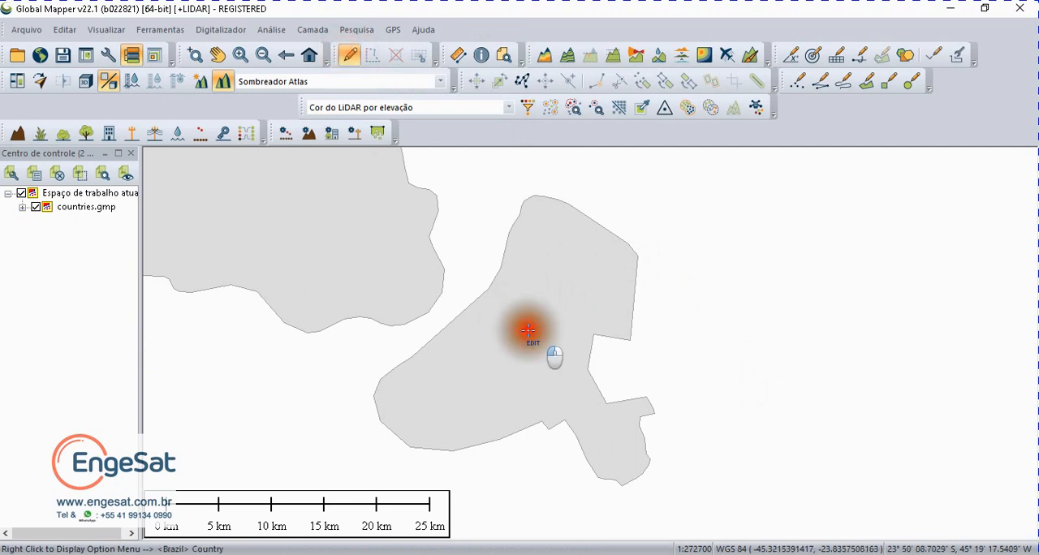
Step: Download SRTM Worldwide Elevation Data (3-arc-second Resolution) restricted to the currently selected polygon
left_click(40, 54)
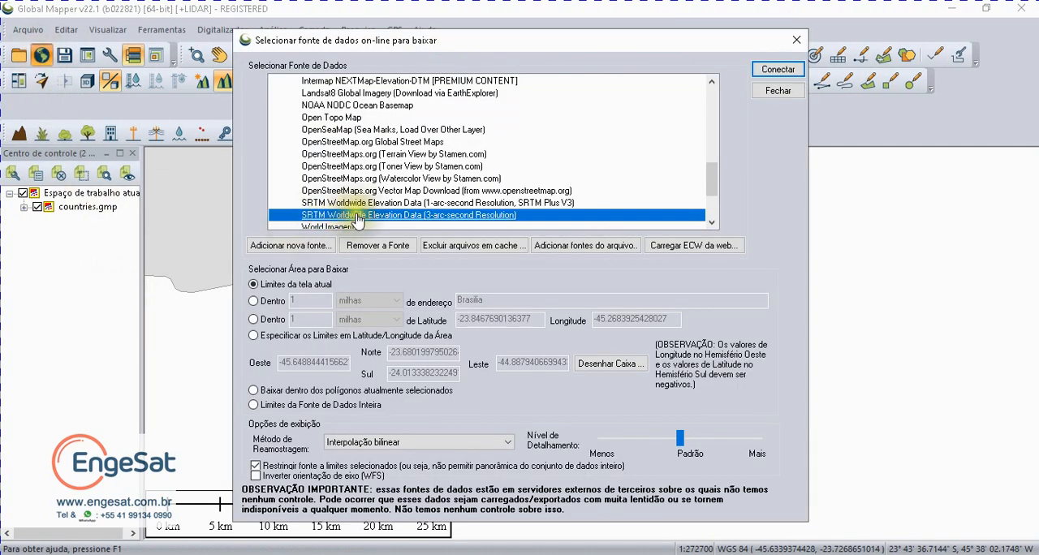
left_click(253, 390)
left_click(775, 71)
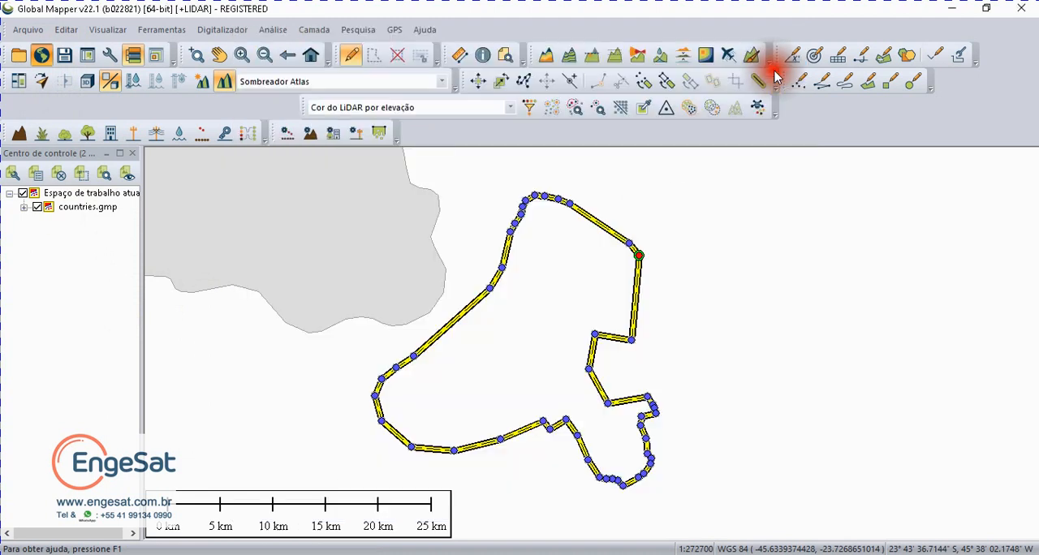
Step: Close the countries.gmp layer so that only the SRTM elevation layer stays loaded
left_click(81, 208)
left_click(59, 174)
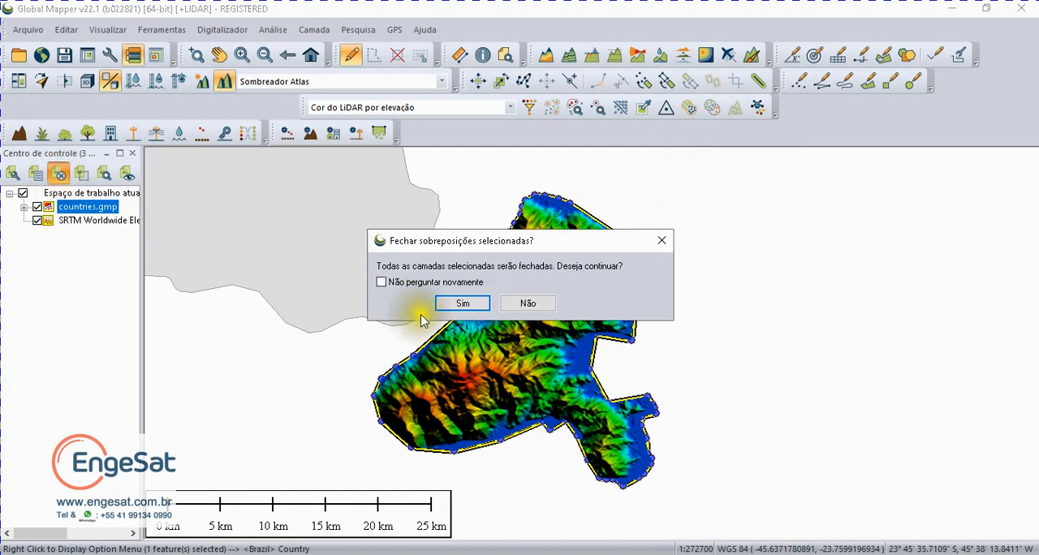
left_click(460, 304)
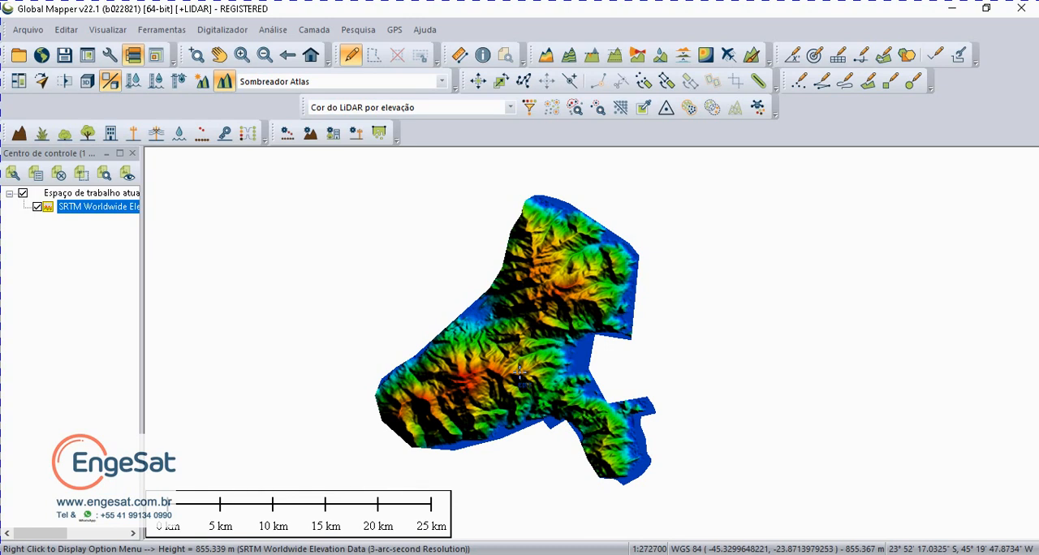
Step: Generate contours from the terrain grid as layer "Aeas de nivel de 300 m" with 300 m spacing, coloured area features on and local peaks/depressions off
left_click(274, 31)
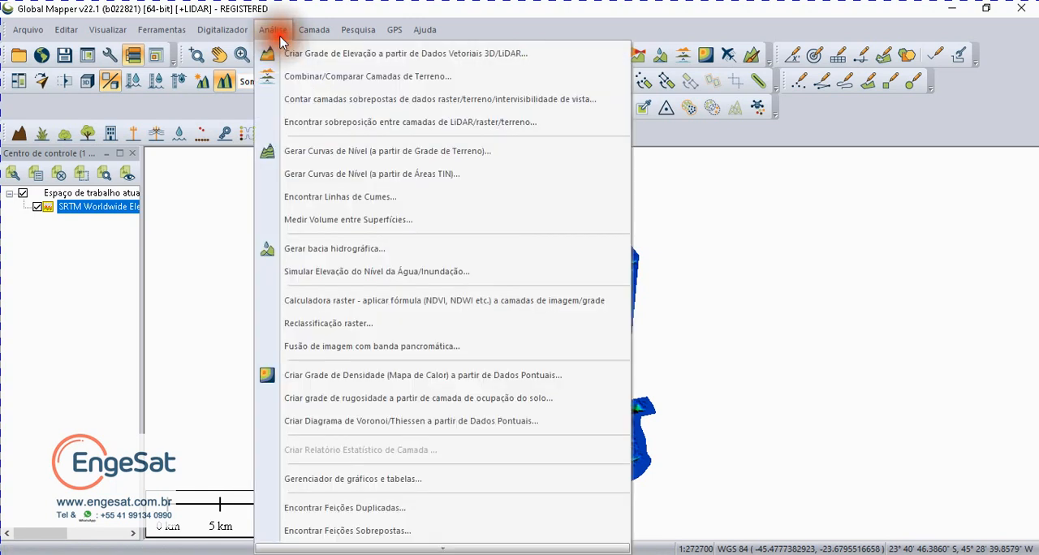
left_click(323, 154)
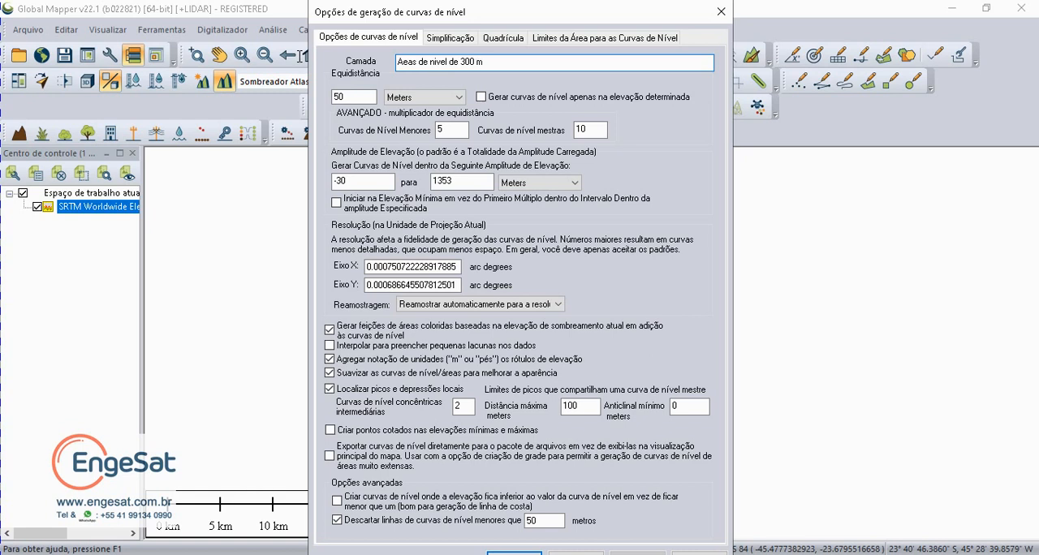
key("Tab")
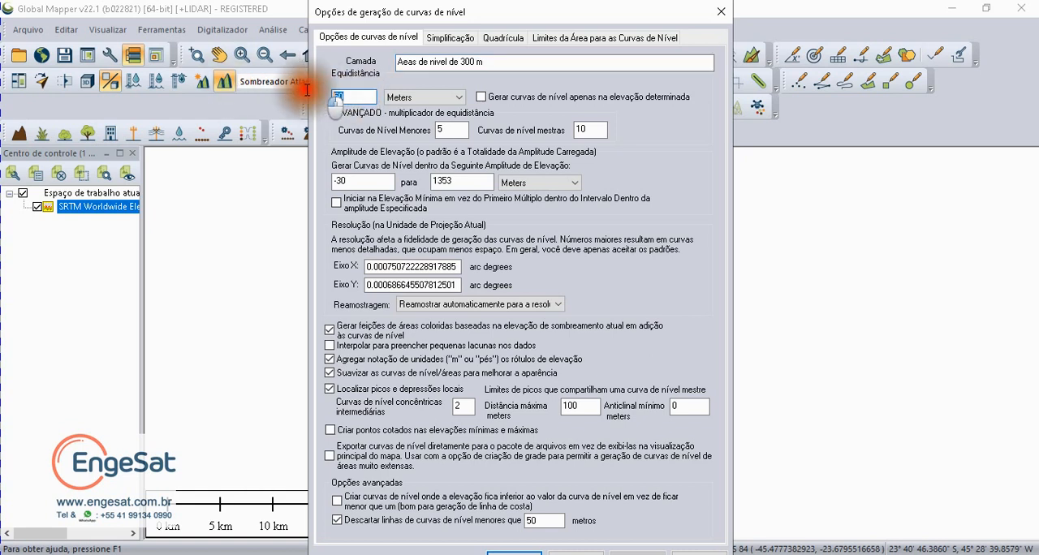
type("300")
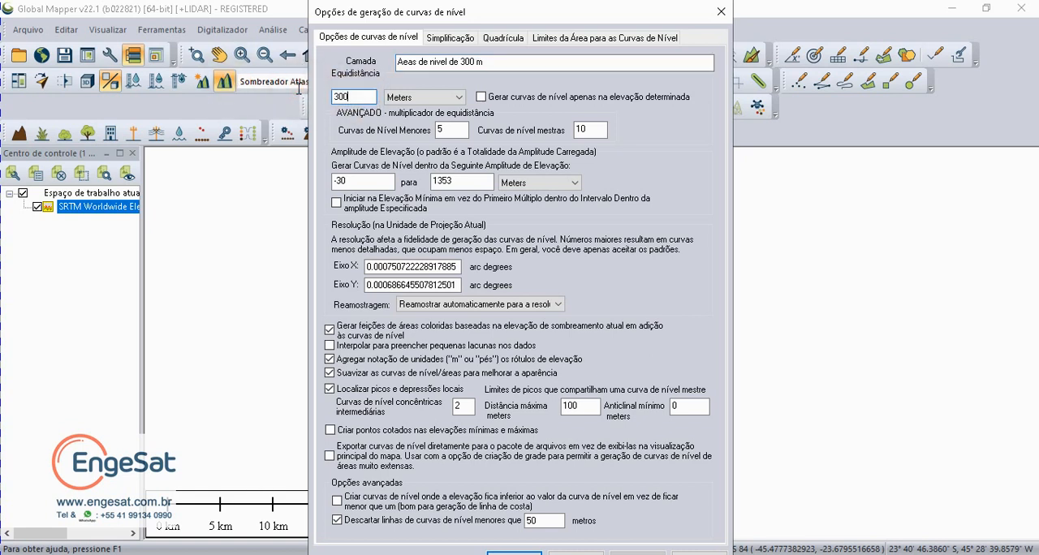
left_click(330, 390)
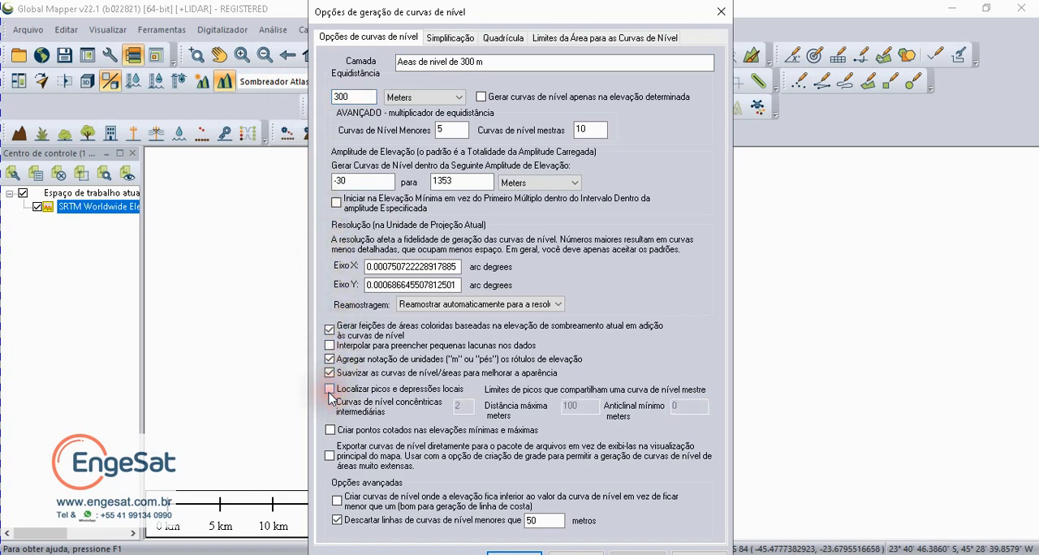
left_click(330, 331)
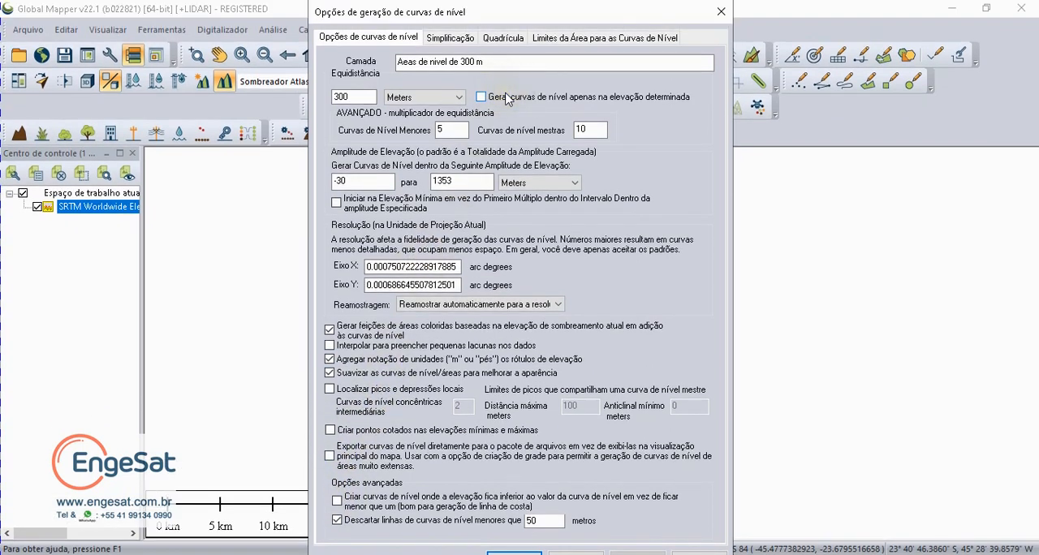
key("Return")
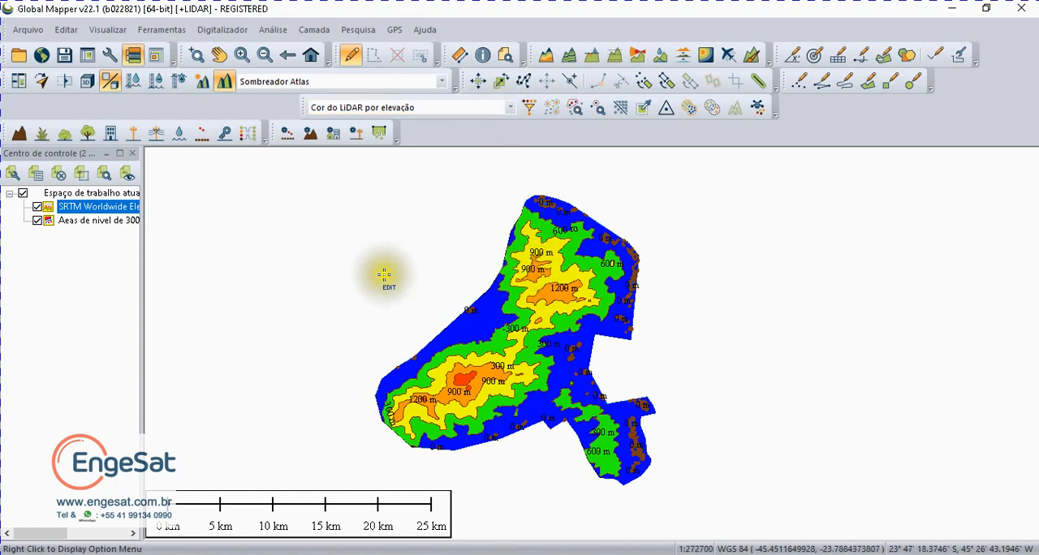
Step: Open the attribute table of all vector features, review the feature types and sort the rows by Feature Type
left_click(504, 59)
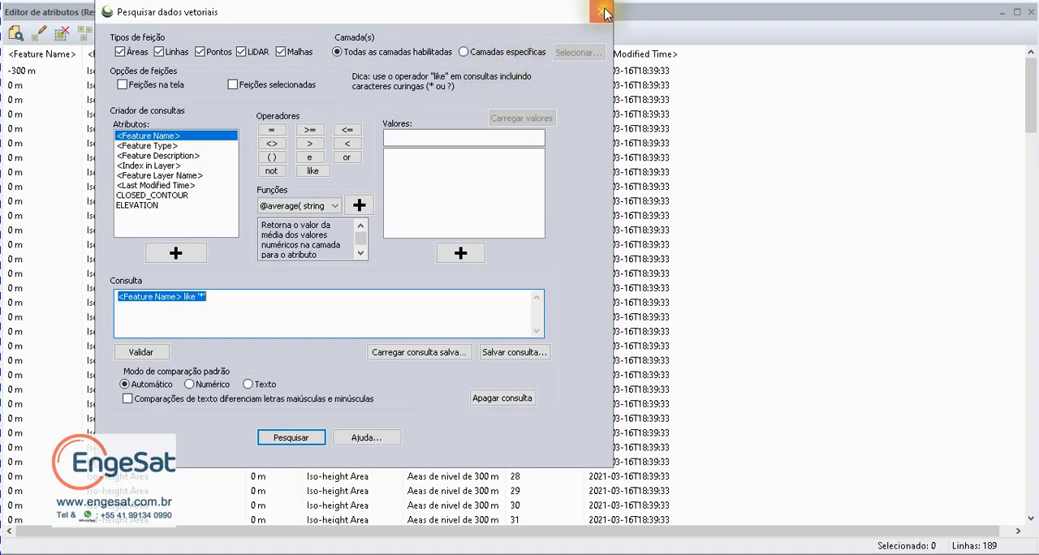
left_click(601, 12)
scroll(150, 187, "down", 20)
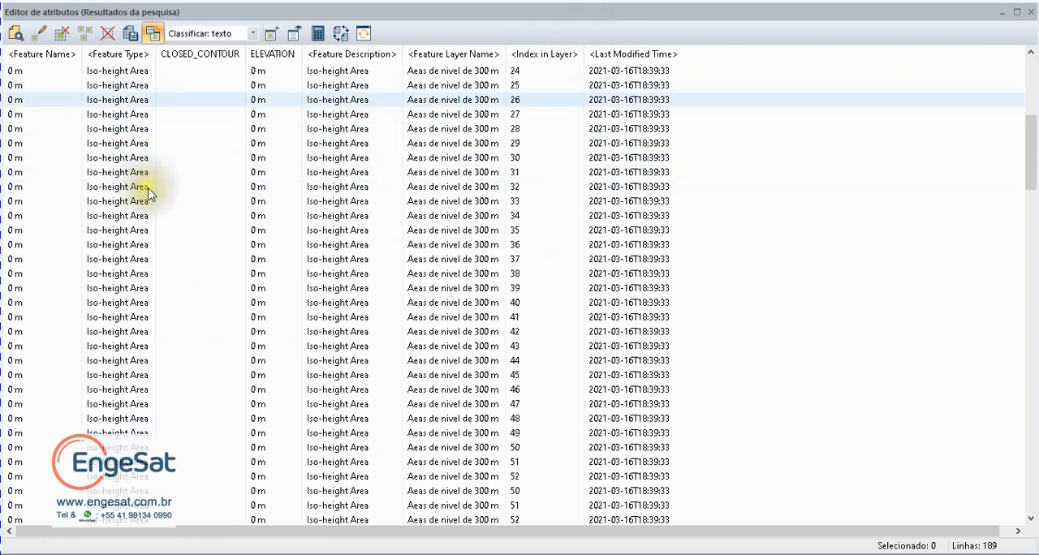
scroll(134, 243, "up", 18)
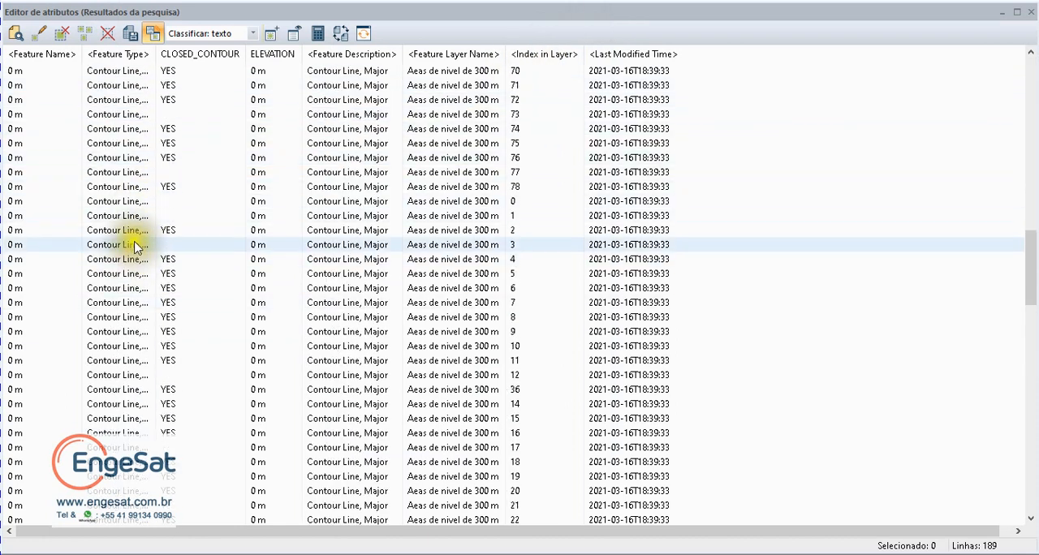
scroll(138, 229, "down", 5)
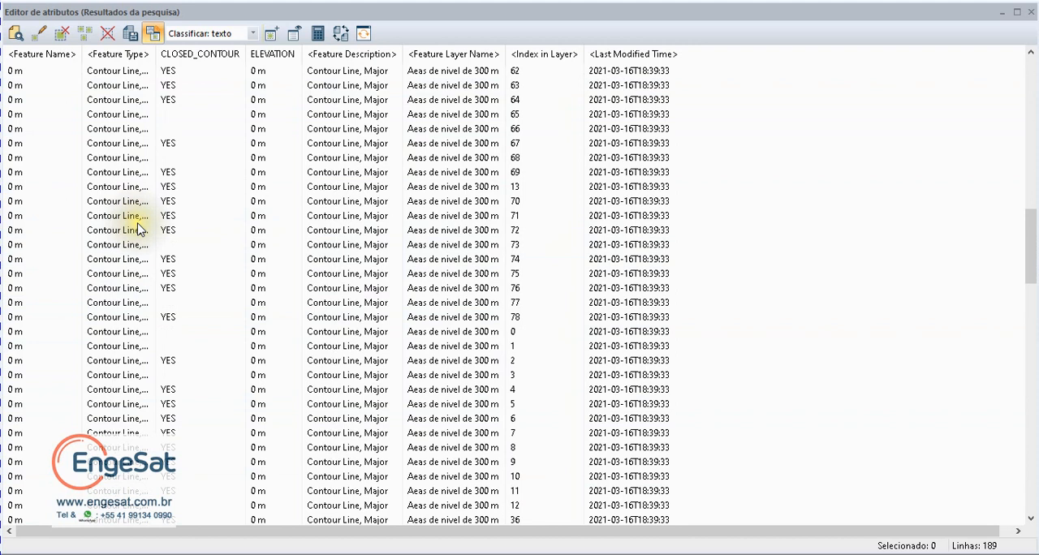
scroll(136, 224, "up", 7)
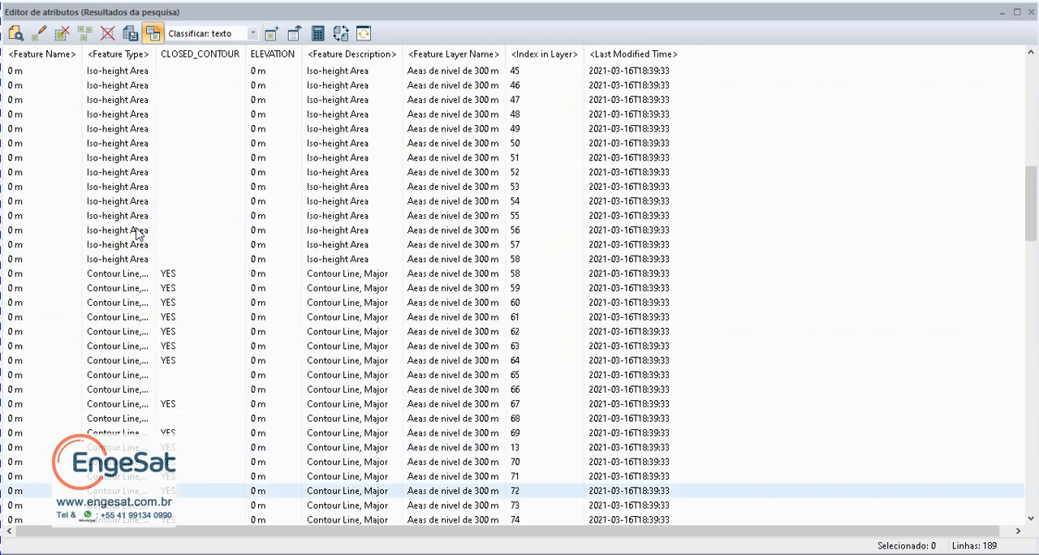
left_click(106, 55)
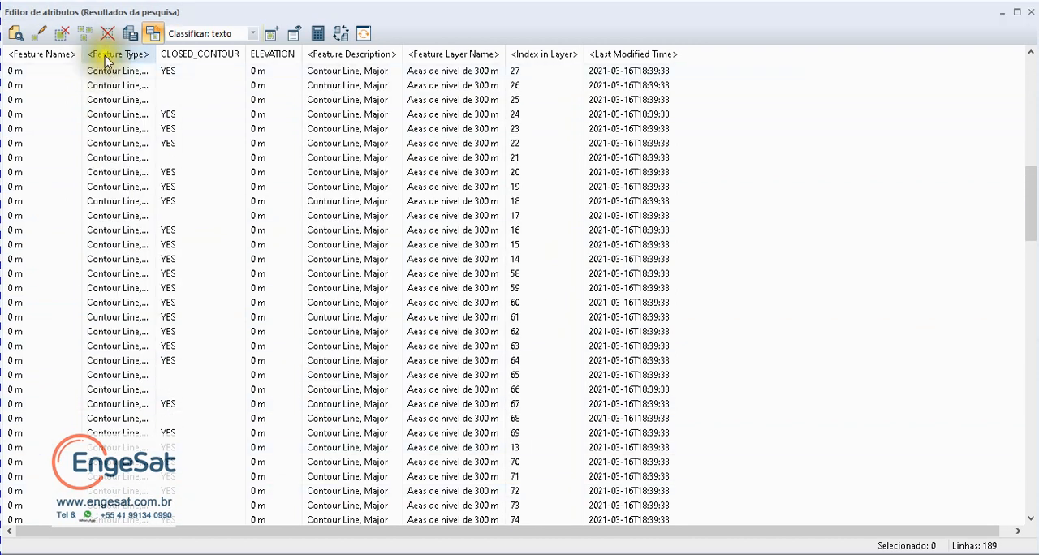
Step: Delete all major and minor contour line features, keeping only the Iso-height Area features, and close the attribute editor
left_click(104, 72)
key("shift+Down")
key("shift+Down")
key("shift+Down")
key("shift+Down")
key("shift+Down")
key("shift+Down")
key("shift+Down")
key("shift+Down")
key("shift+Down")
key("shift+Down")
key("shift+Down")
key("shift+Down")
key("shift+Down")
key("shift+Down")
key("shift+Down")
key("shift+Down")
key("shift+Down")
key("shift+Down")
key("shift+Down")
key("shift+Down")
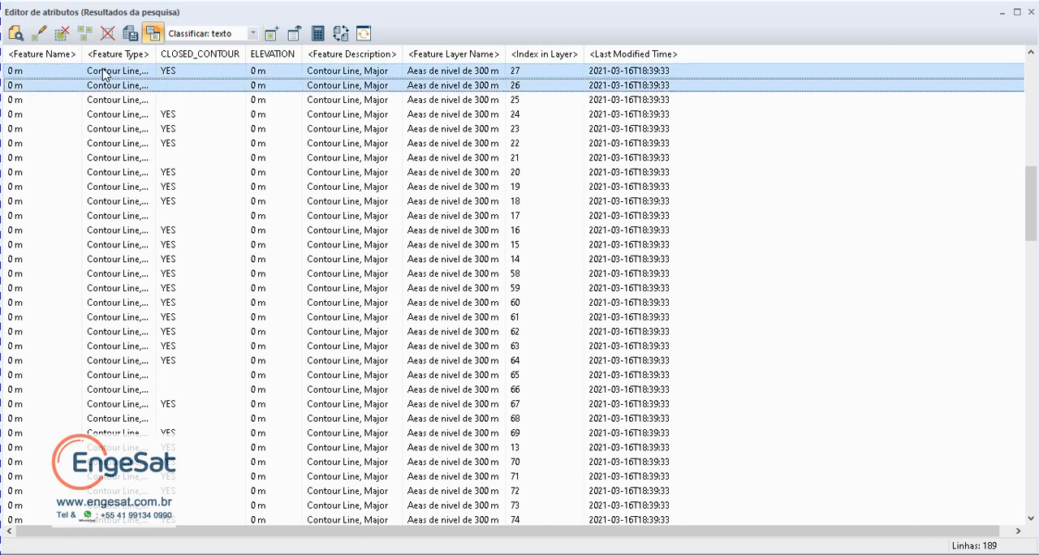
key("shift+Down")
key("shift+Down")
key("shift+Down")
key("shift+Down")
key("shift+Down")
key("shift+Down")
key("shift+Down")
key("shift+Down")
key("shift+Down")
key("shift+Down")
key("shift+Down")
key("shift+Down")
key("shift+Down")
key("shift+Down")
key("shift+Down")
key("shift+Down")
key("shift+Down")
key("shift+Down")
key("shift+Down")
key("shift+Down")
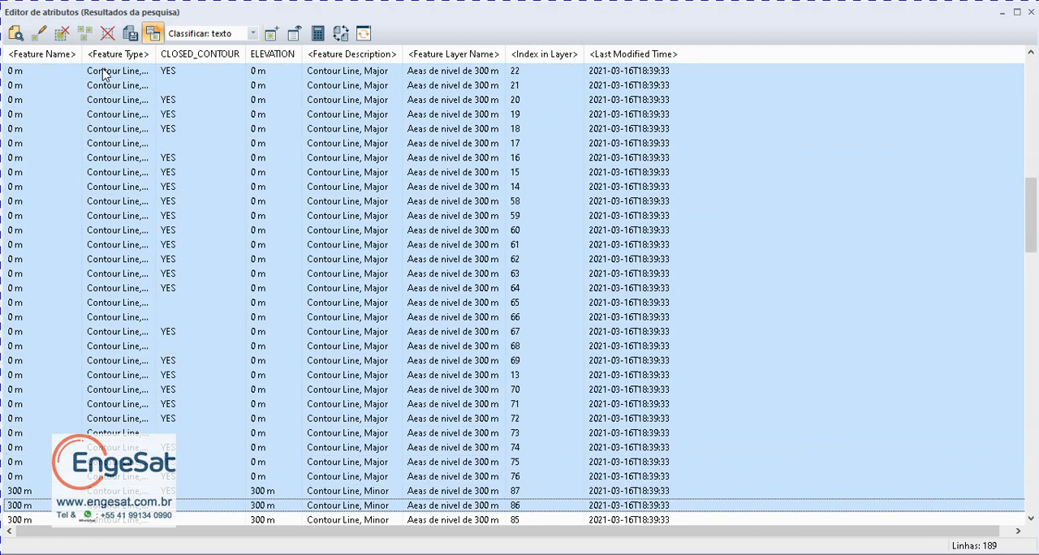
key("shift+Down")
key("shift+Down")
key("shift+Down")
key("shift+Down")
key("shift+Down")
key("shift+Down")
key("shift+Down")
key("shift+Down")
key("shift+Down")
key("shift+Down")
key("shift+Down")
key("shift+Down")
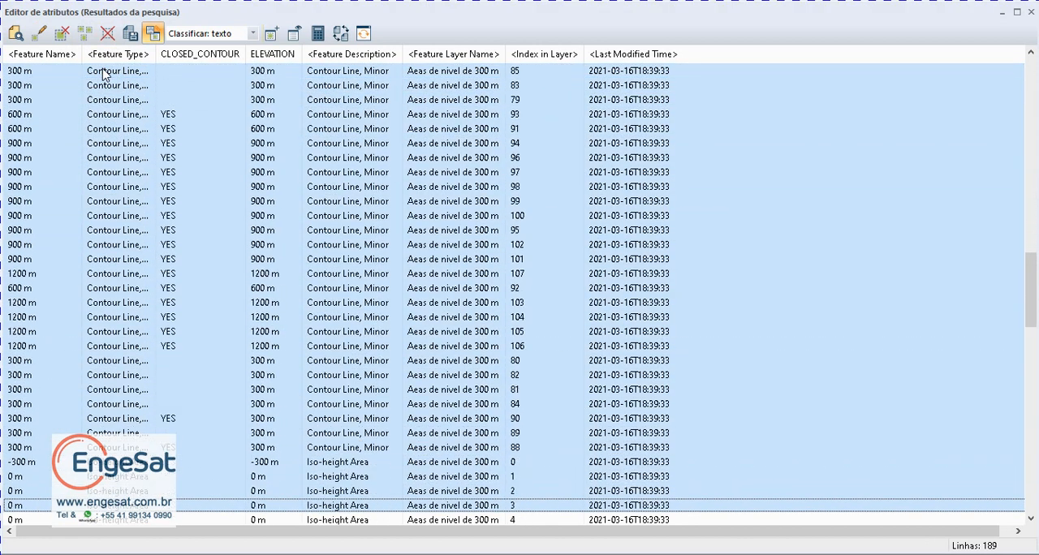
key("shift+Up")
key("shift+Up")
key("shift+Up")
key("shift+Up")
key("shift+Up")
key("shift+Up")
key("shift+Up")
key("shift+Up")
key("shift+Up")
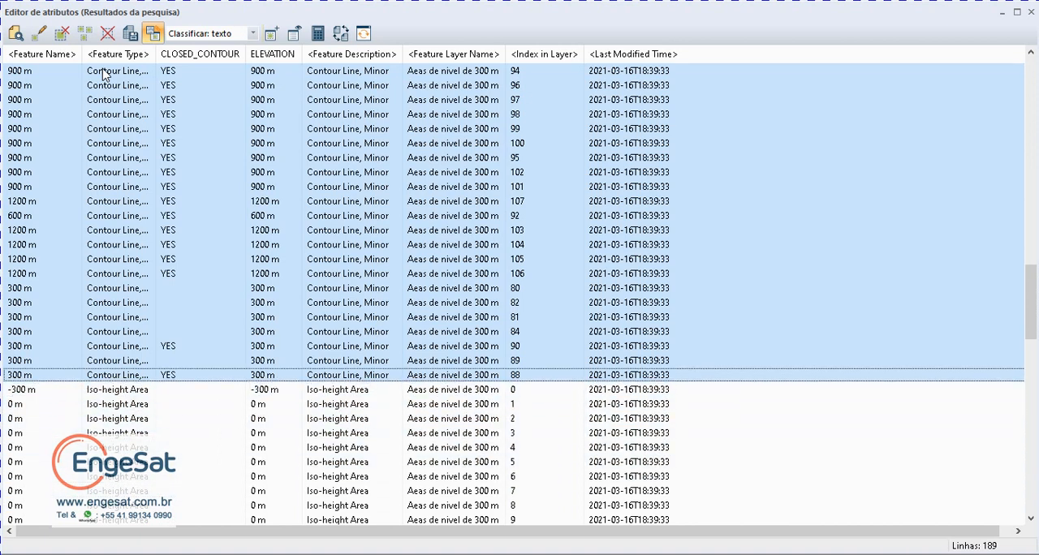
left_click(64, 36)
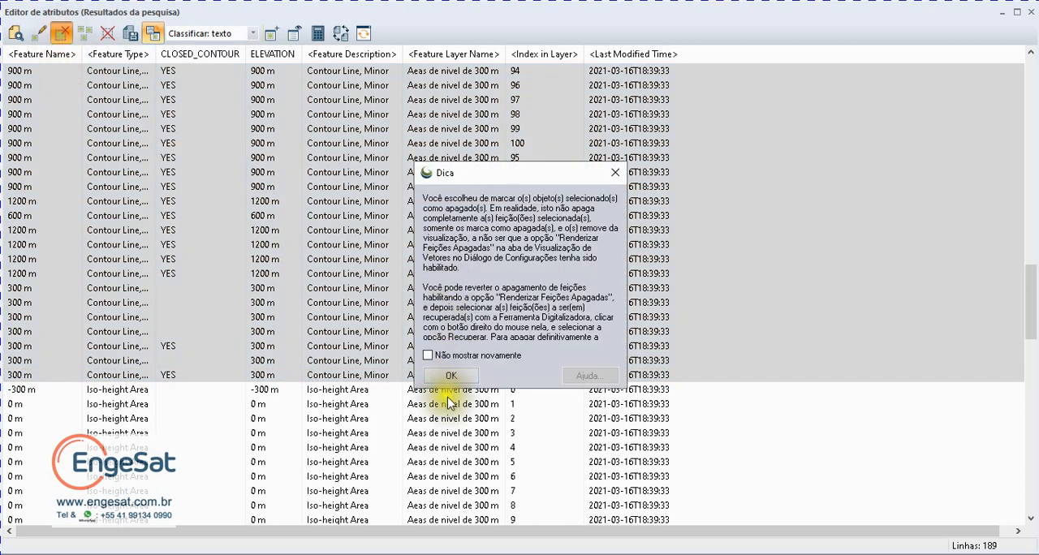
left_click(453, 377)
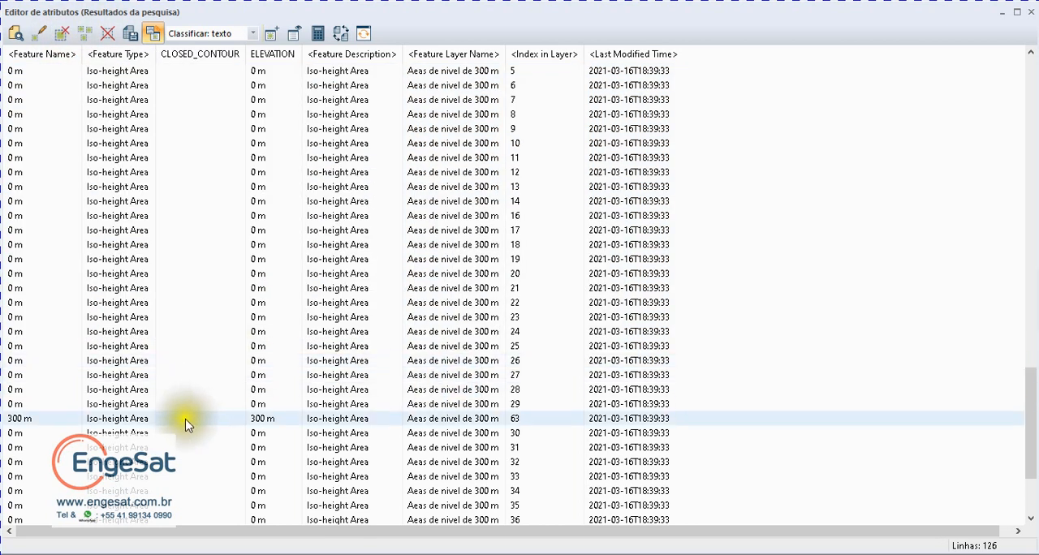
scroll(225, 352, "down", 3)
scroll(754, 213, "up", 8)
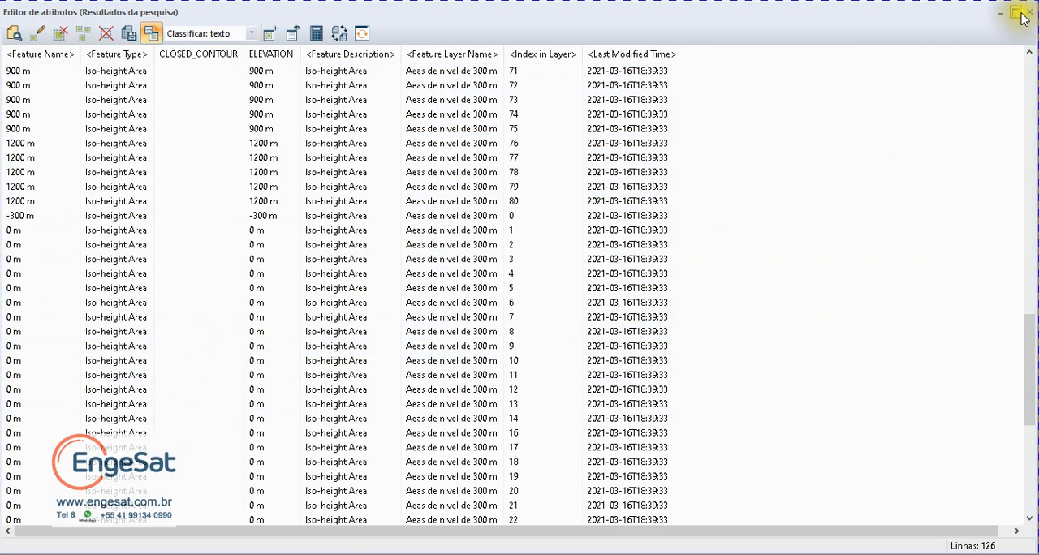
left_click(1029, 13)
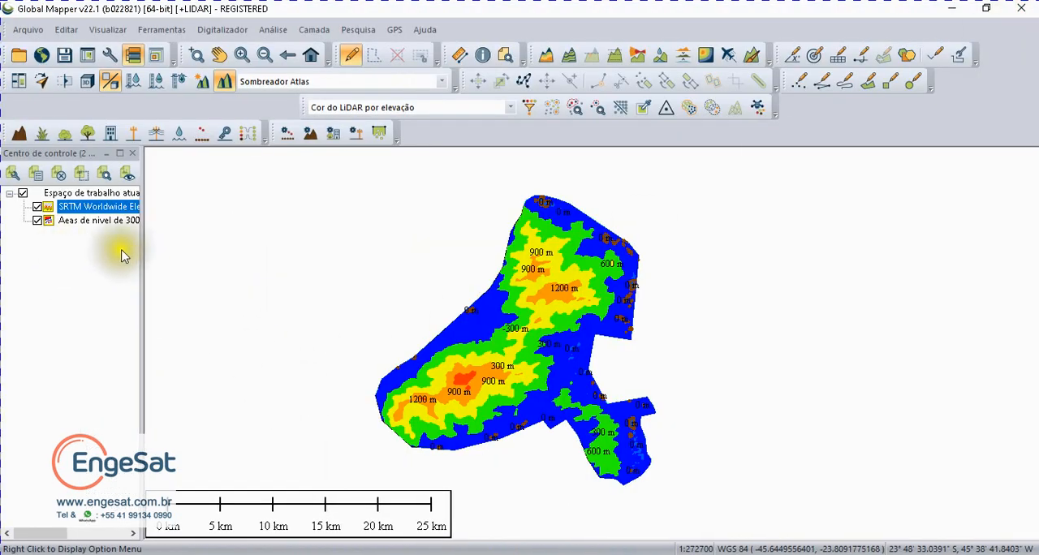
Step: Split the "Aeas de nivel de 300 m" layer into separate sublayers by the ELEVATION attribute, prefixing their names with the original layer name
left_click_drag(142, 255, 279, 243)
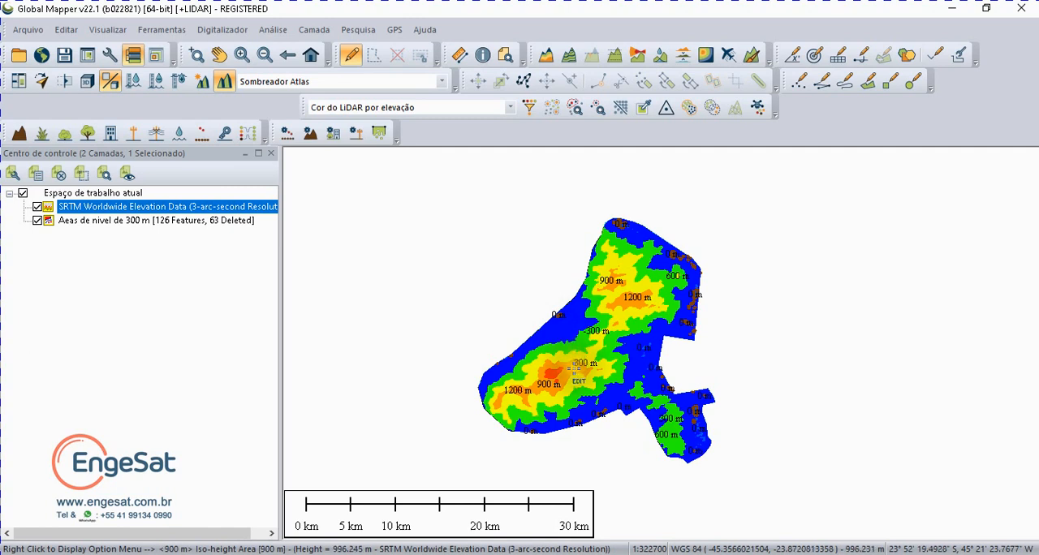
scroll(573, 369, "up", 3)
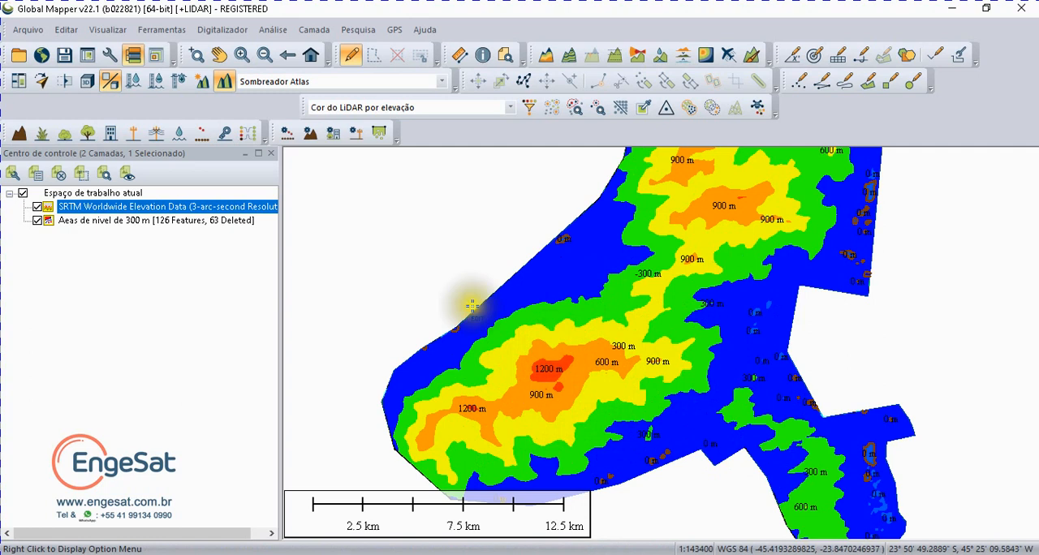
right_click(77, 223)
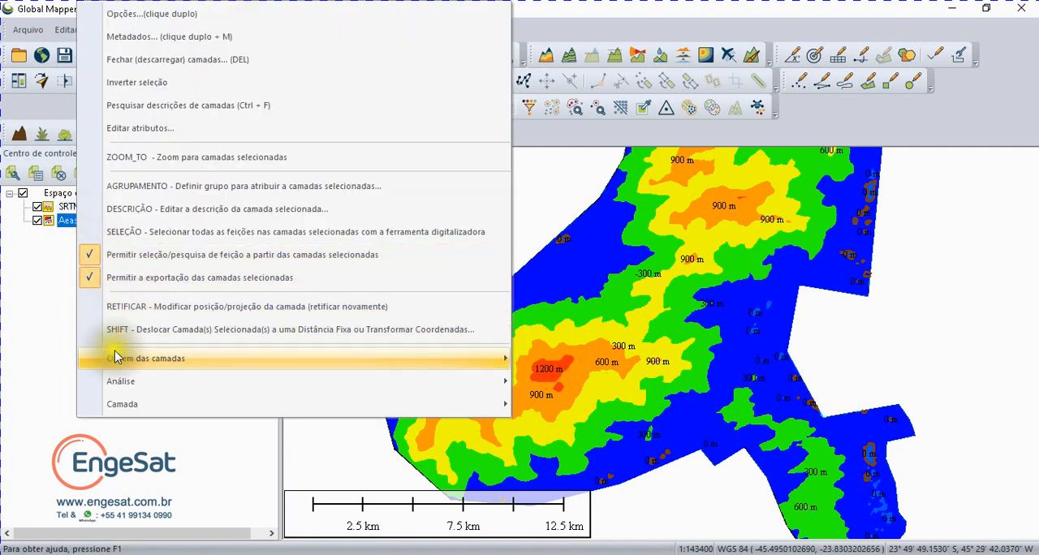
mouse_move(121, 404)
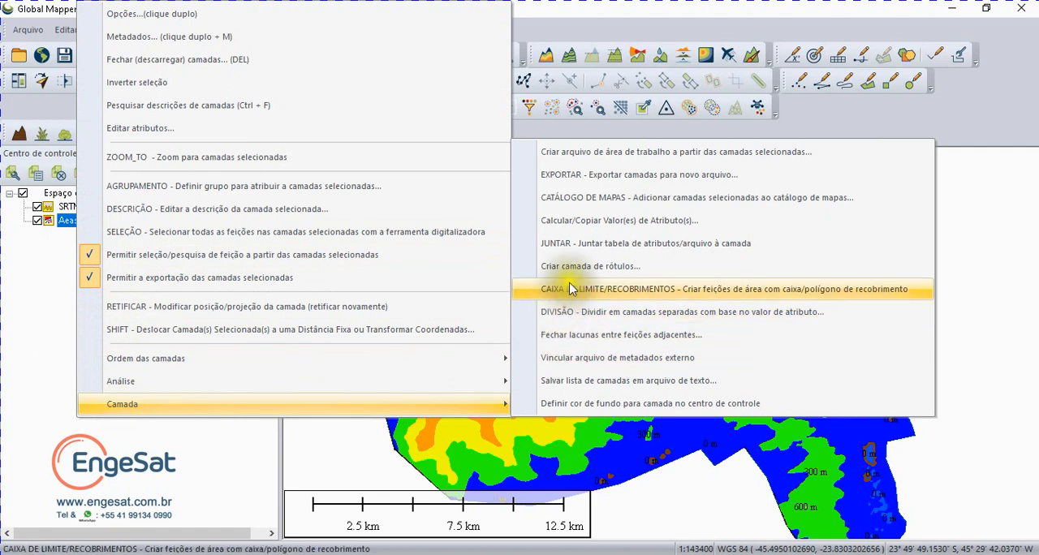
left_click(554, 312)
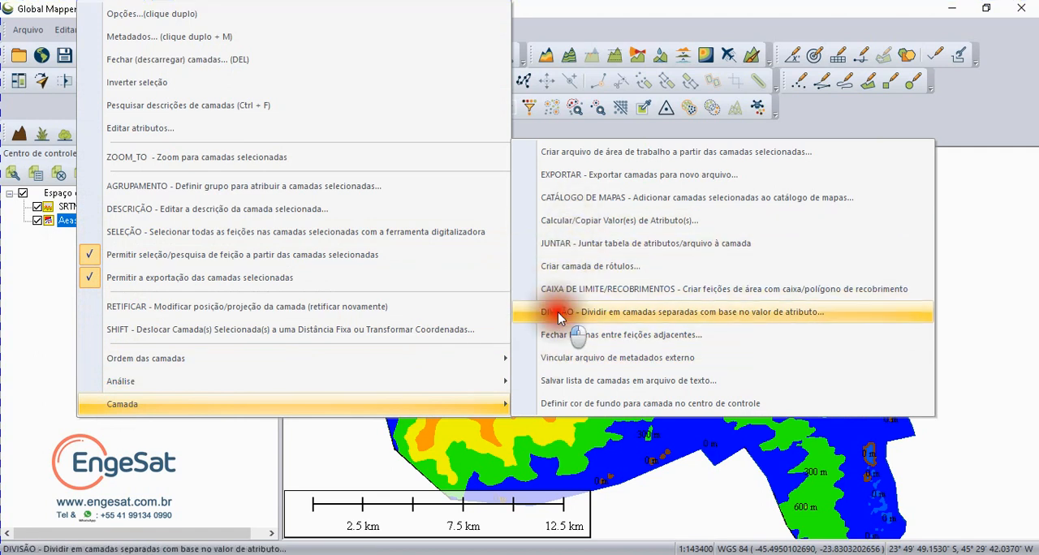
left_click(468, 305)
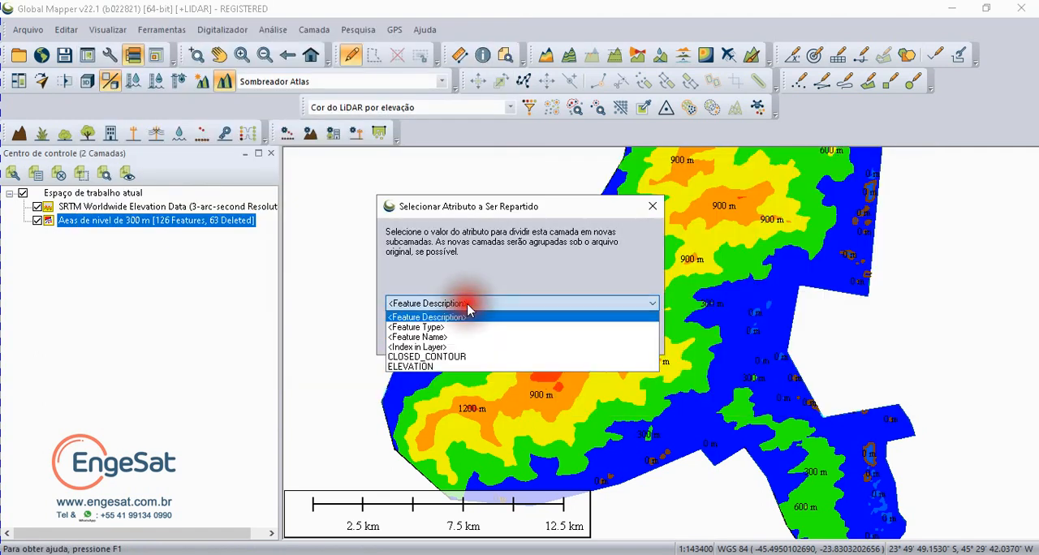
left_click(438, 367)
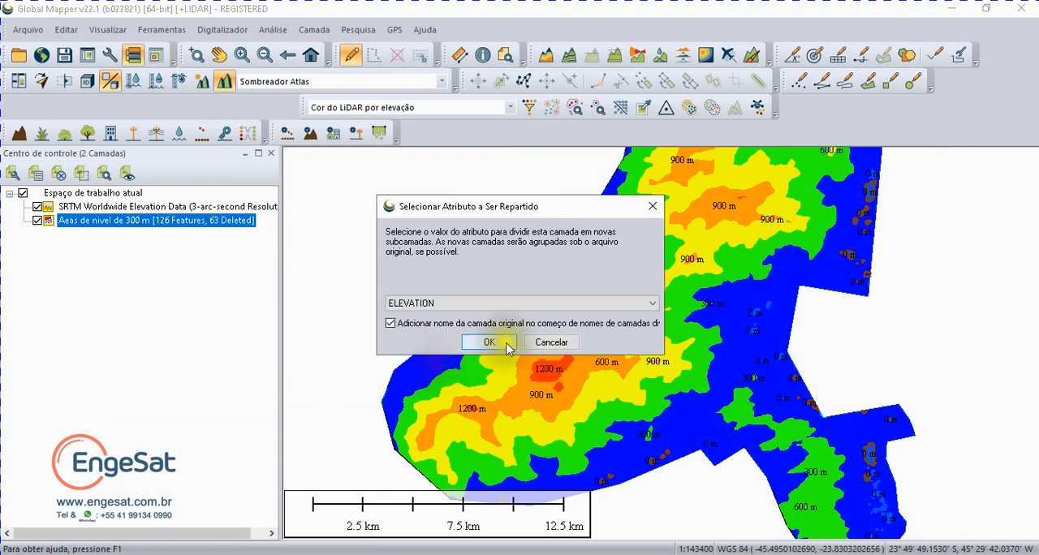
left_click(490, 341)
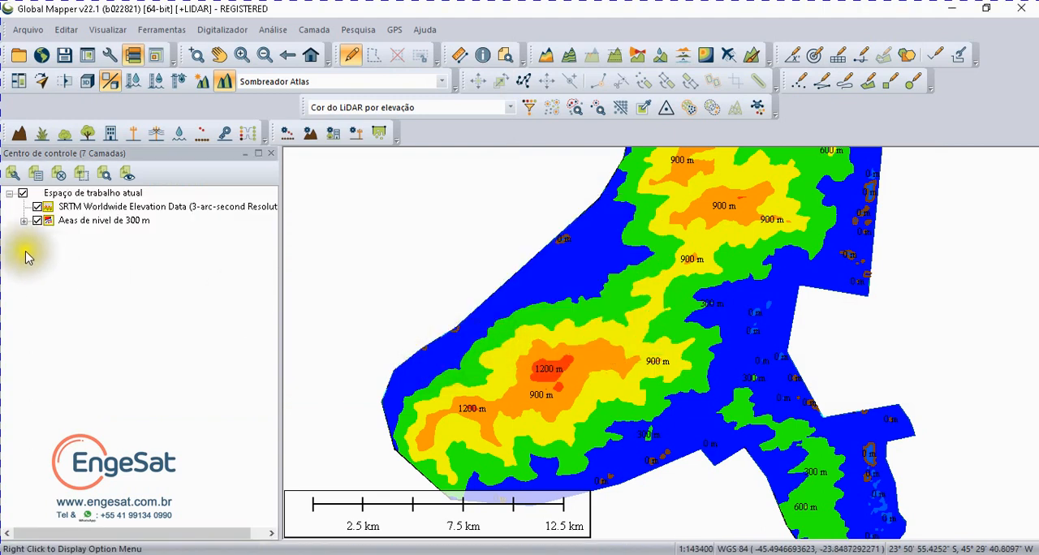
Step: Expand the split layer group, view the full extent and toggle the 1200, 900, 600, 300 and -300 m sublayers to examine their areas
left_click(25, 221)
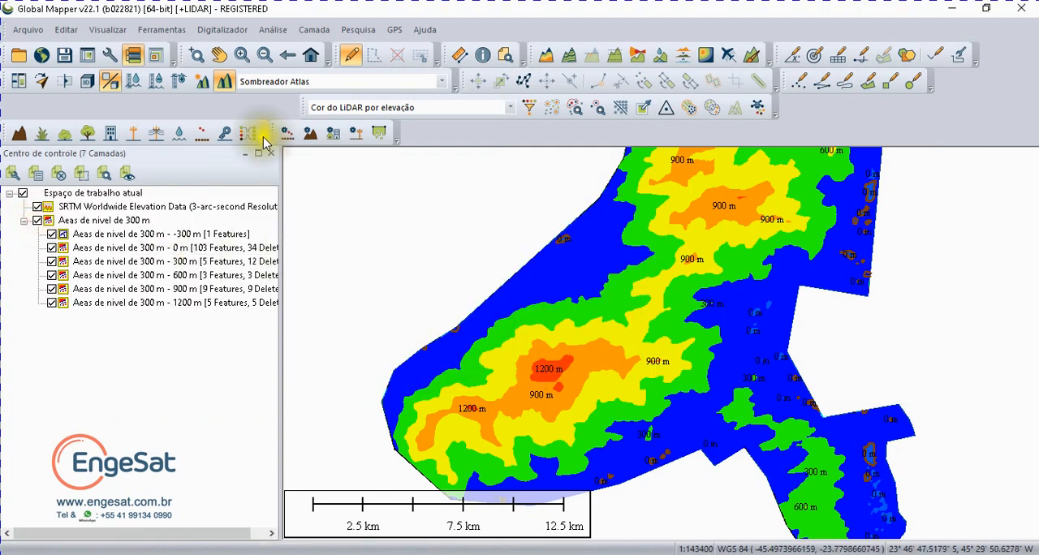
left_click(311, 54)
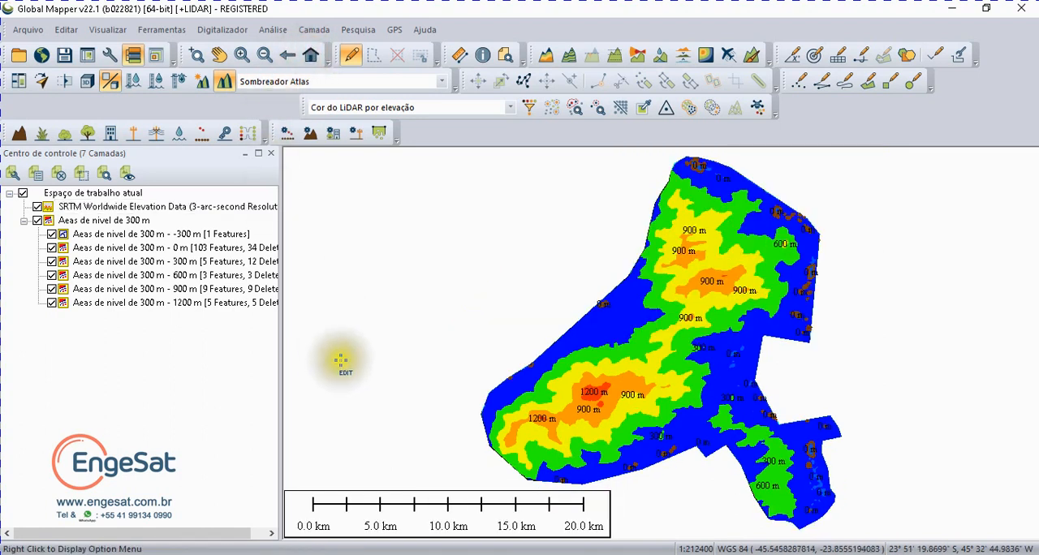
left_click(53, 304)
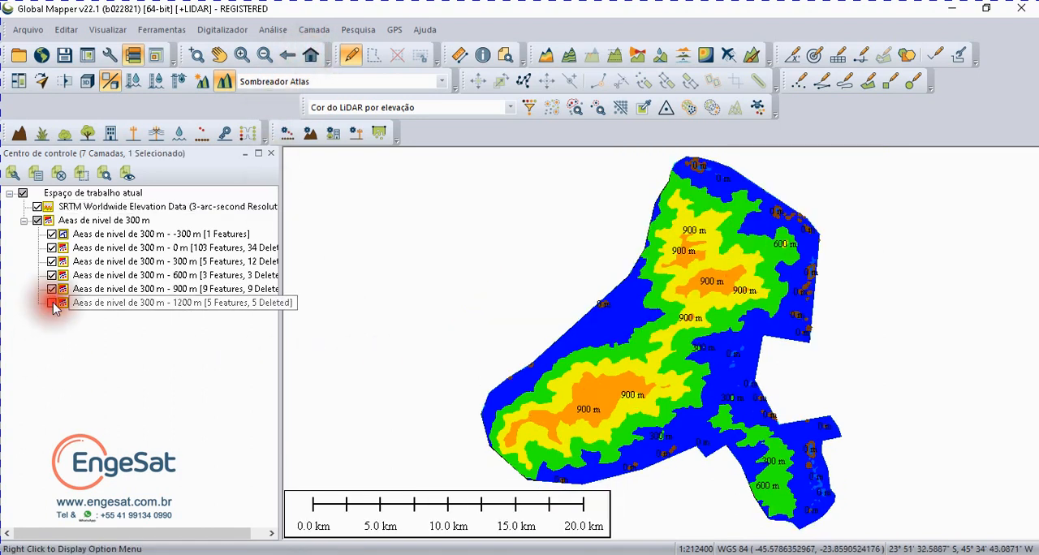
left_click(53, 304)
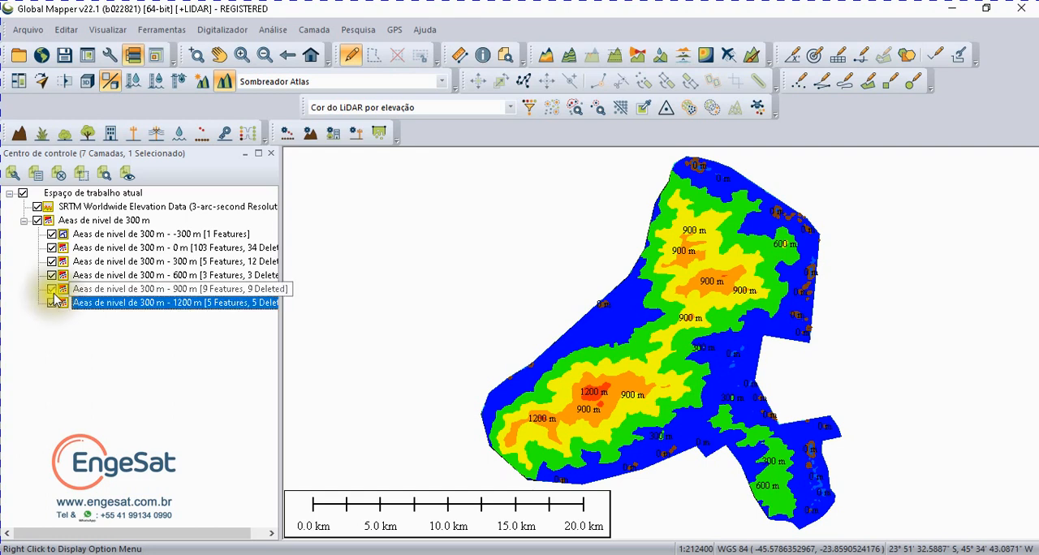
left_click(52, 288)
left_click(52, 289)
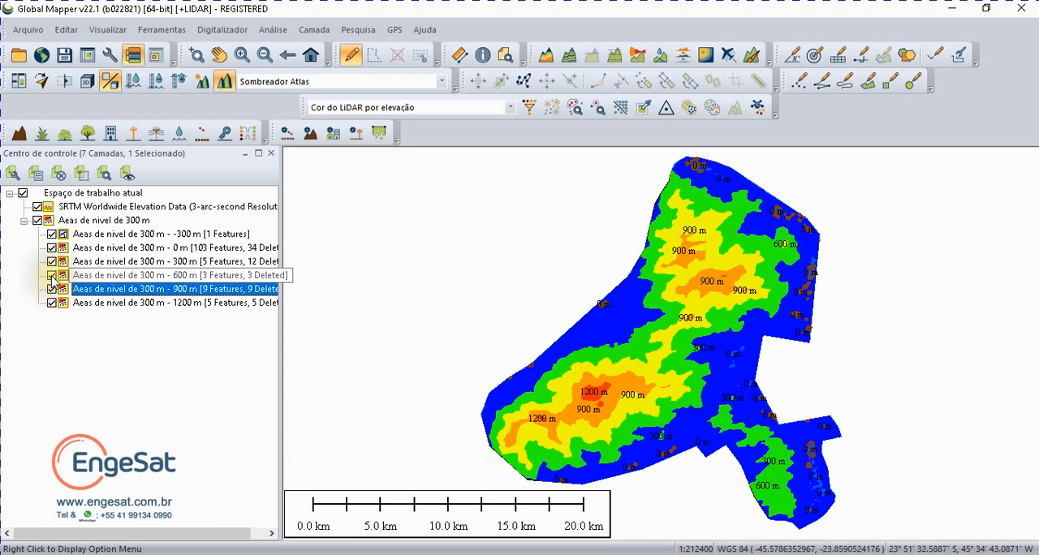
left_click(52, 275)
left_click(51, 275)
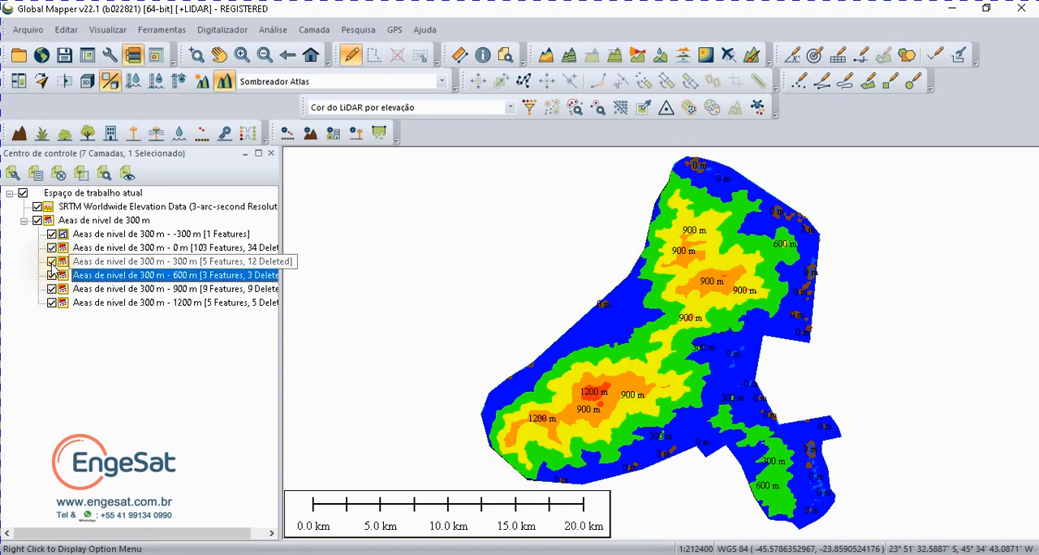
left_click(51, 262)
left_click(52, 262)
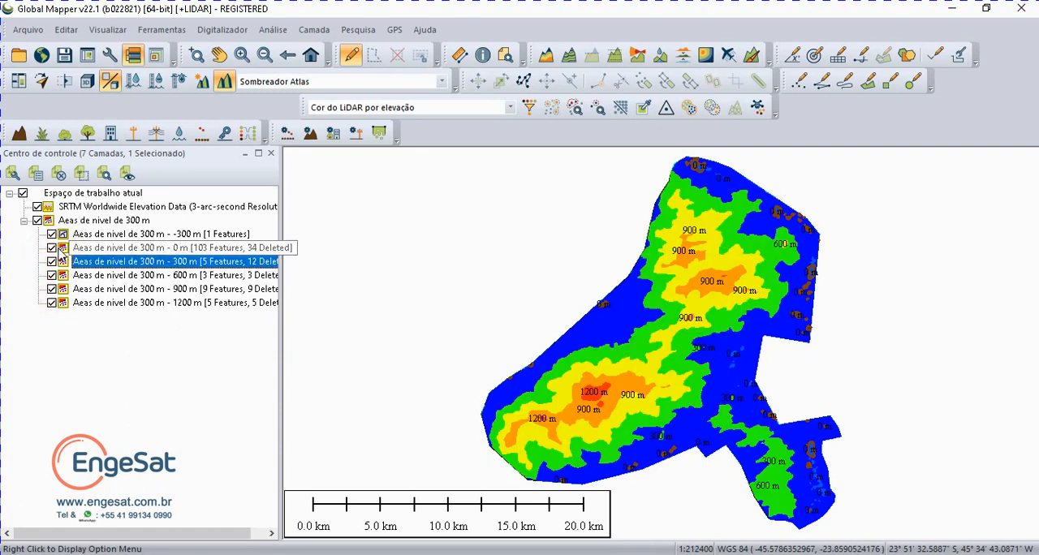
left_click(51, 234)
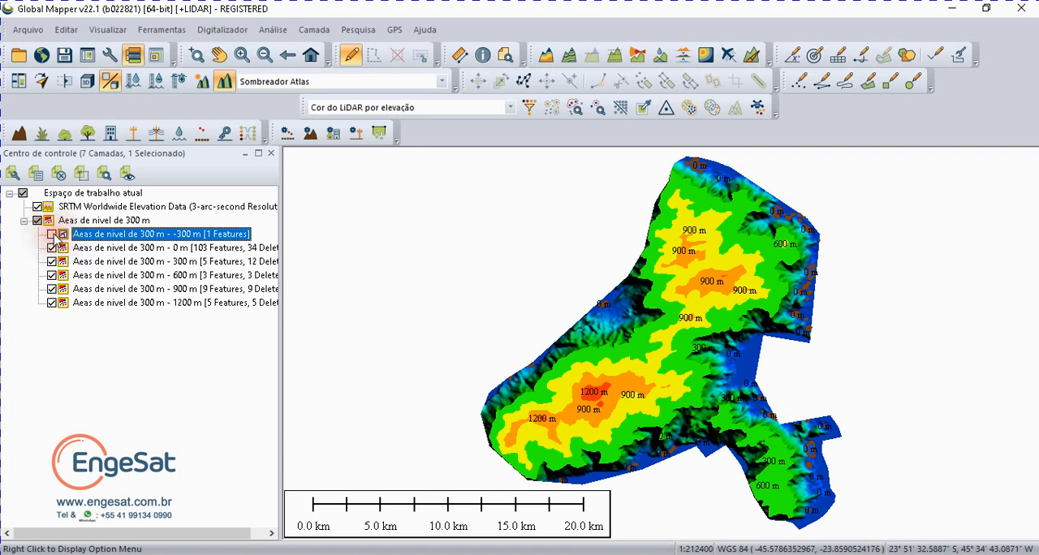
left_click(52, 234)
Step: Hide the 0 m and 1200 m sublayers and toggle the 600 m and 900 m sublayers to compare their areas
left_click(52, 247)
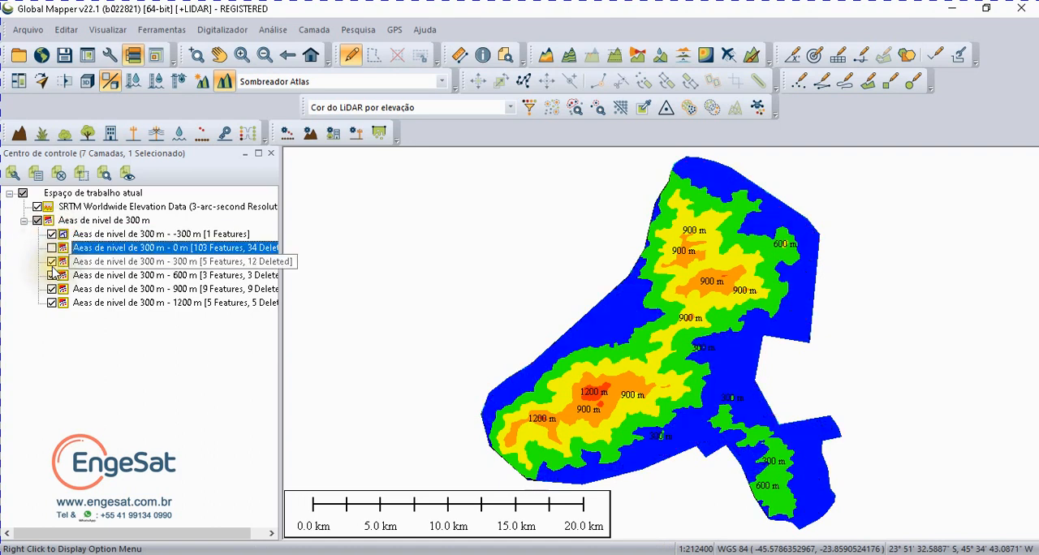
left_click(51, 303)
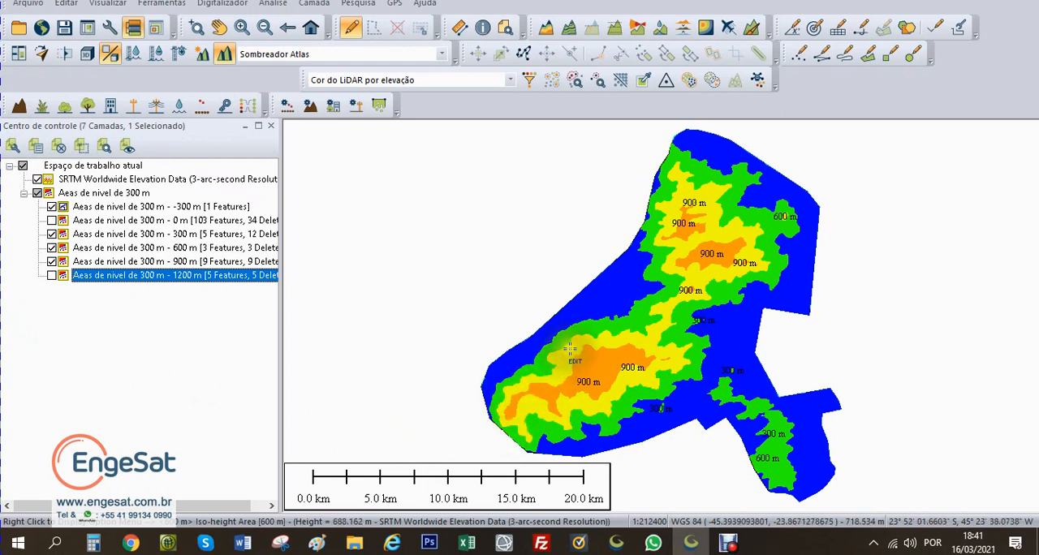
left_click(52, 247)
left_click(52, 248)
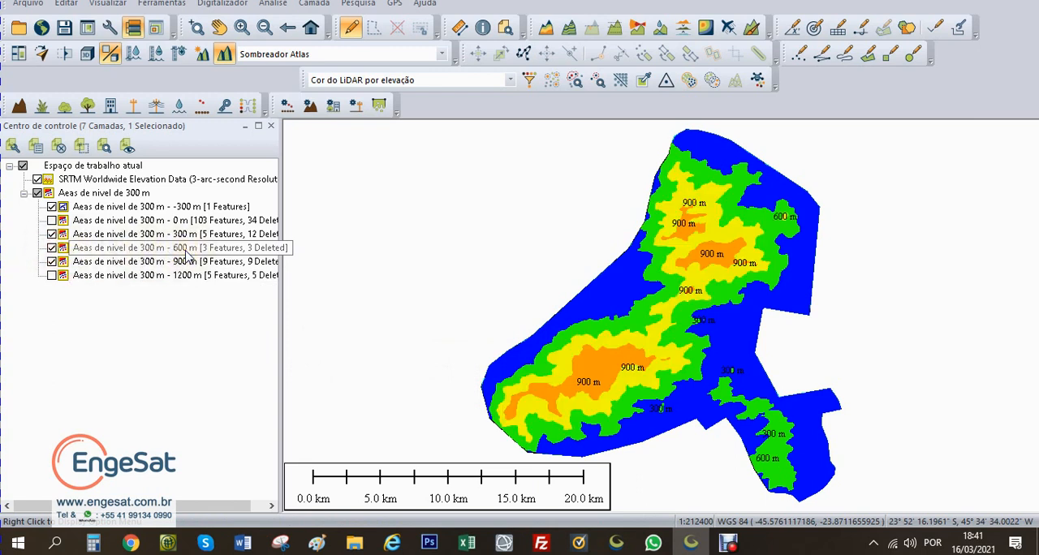
left_click(186, 253)
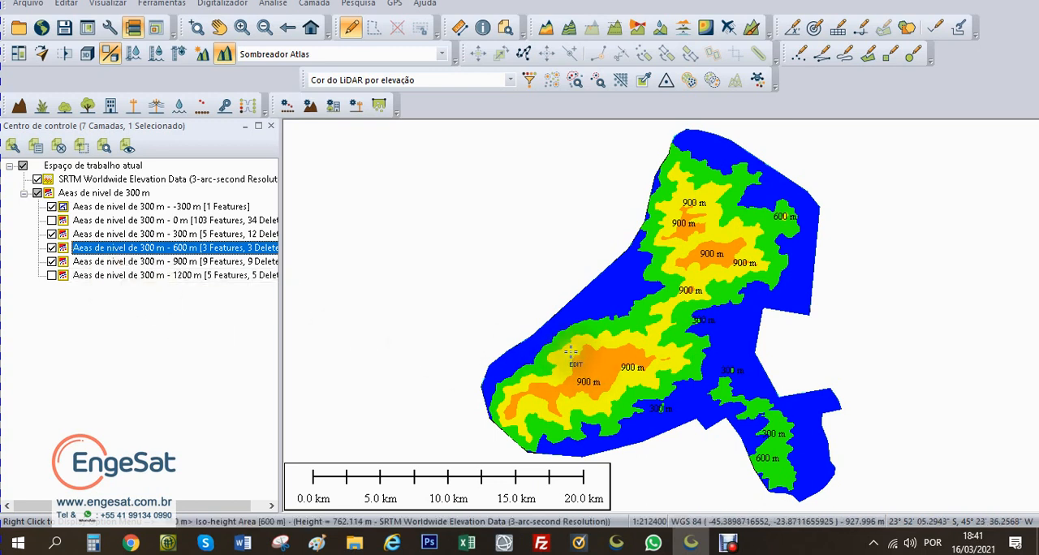
left_click(52, 262)
left_click(52, 261)
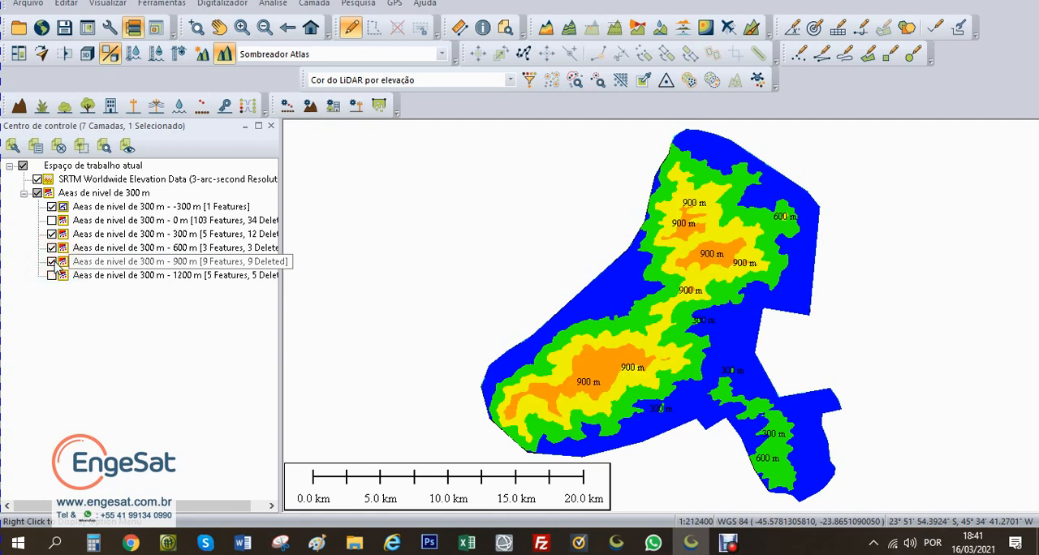
Step: Select all area features of the 900 m sublayer for editing with the digitizer
left_click(62, 262)
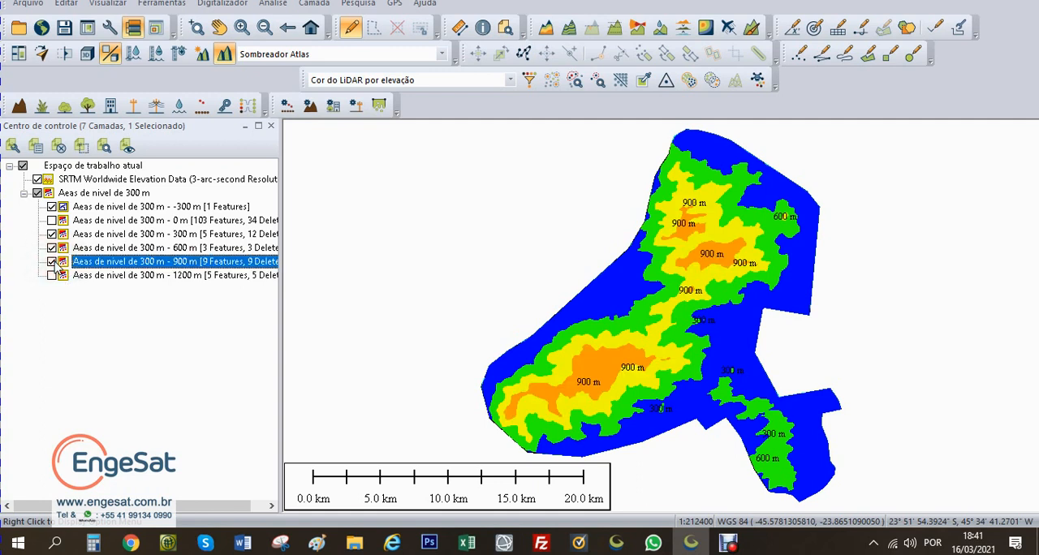
right_click(139, 272)
left_click(162, 208)
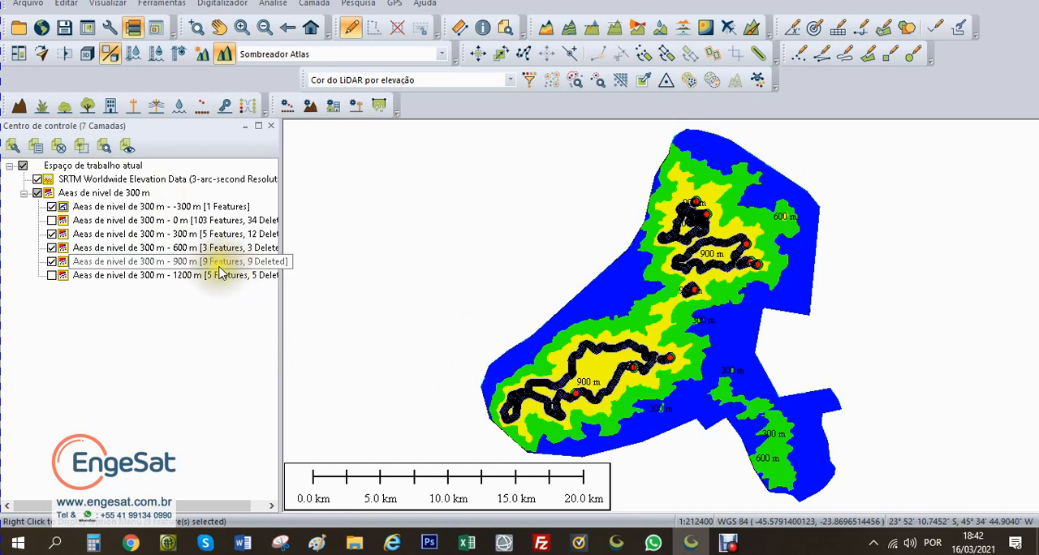
left_click(220, 266)
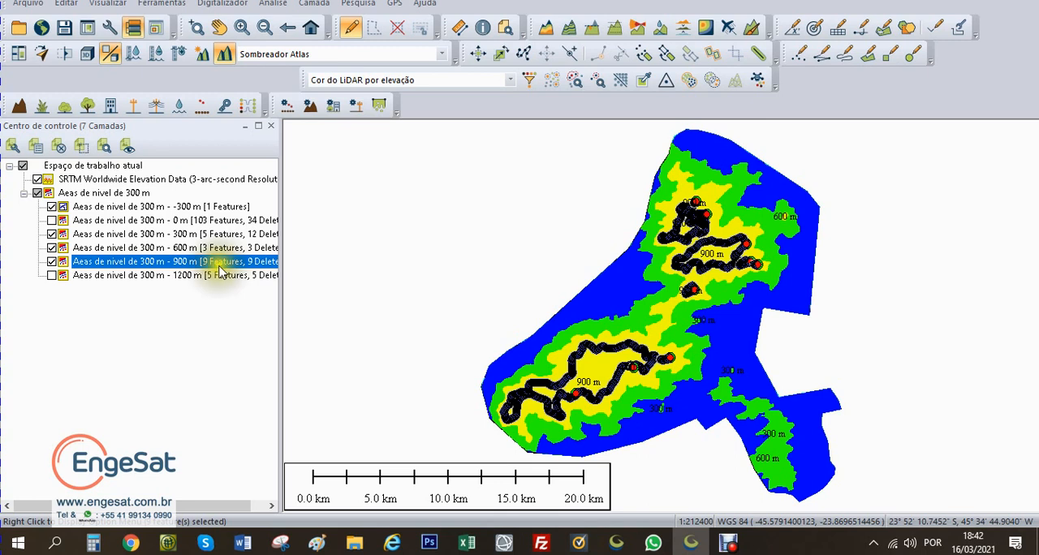
Step: Cut the selected 900 m areas out of the large 600 m area as islands, keeping the original 900 m features
right_click(871, 308)
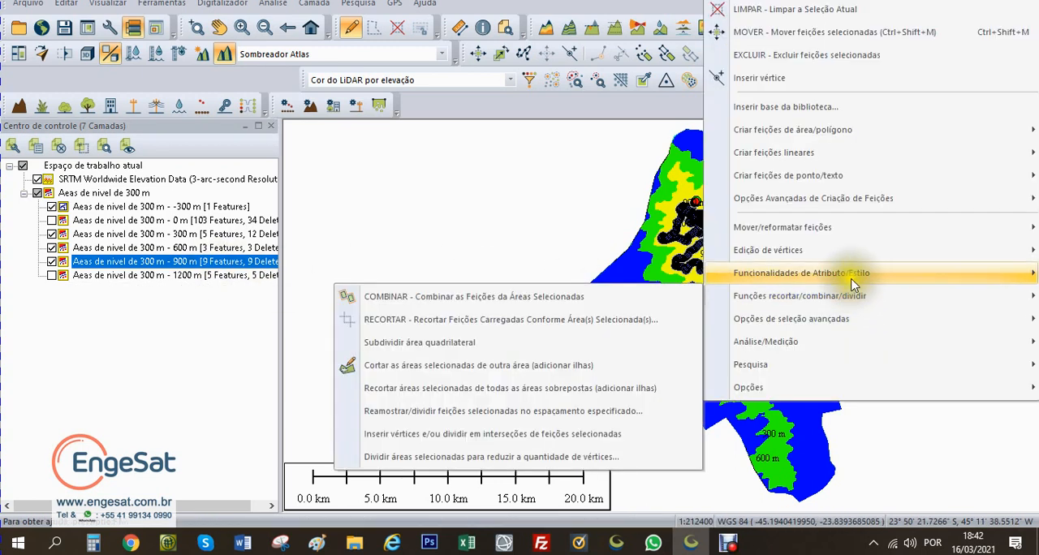
mouse_move(848, 296)
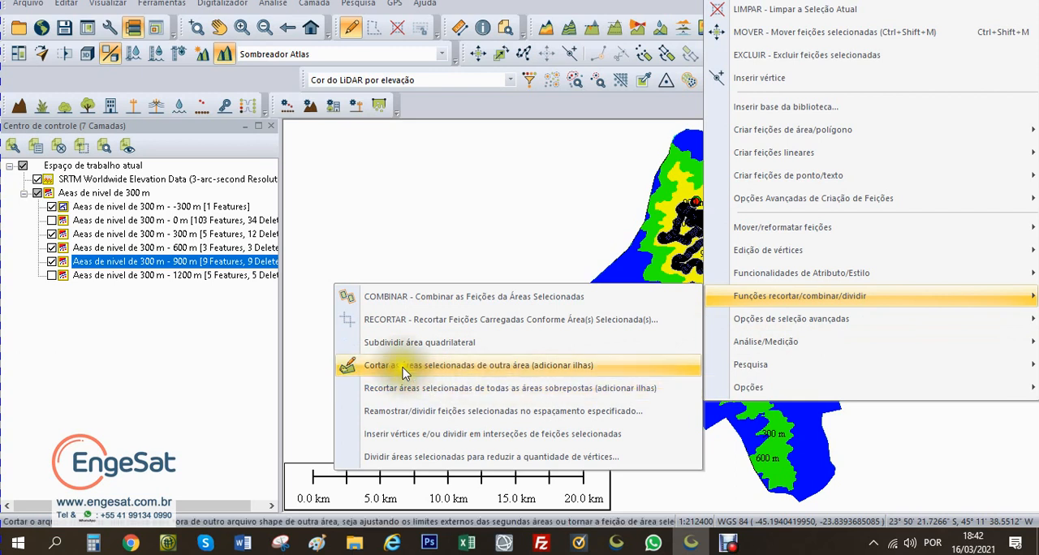
left_click(500, 369)
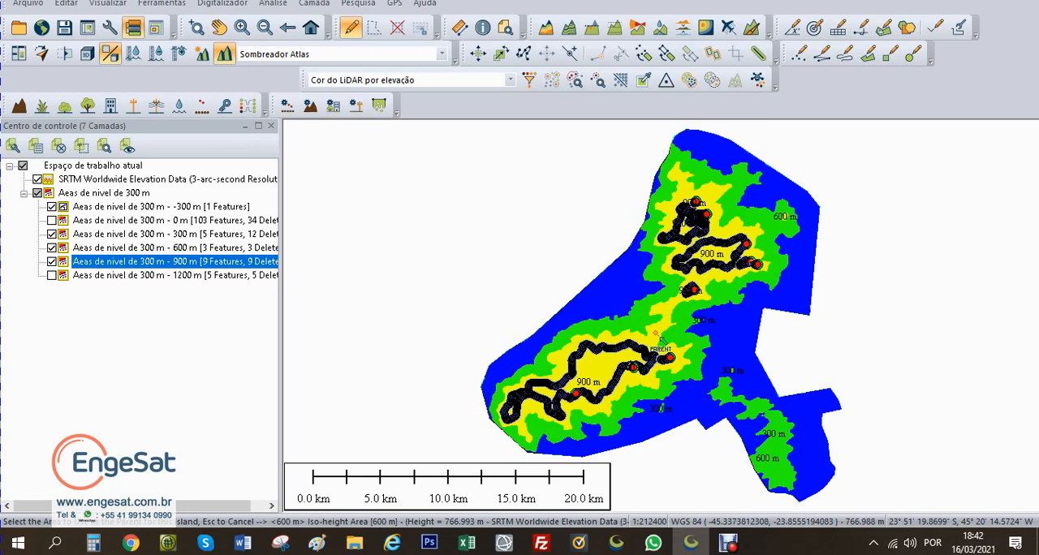
left_click(662, 341)
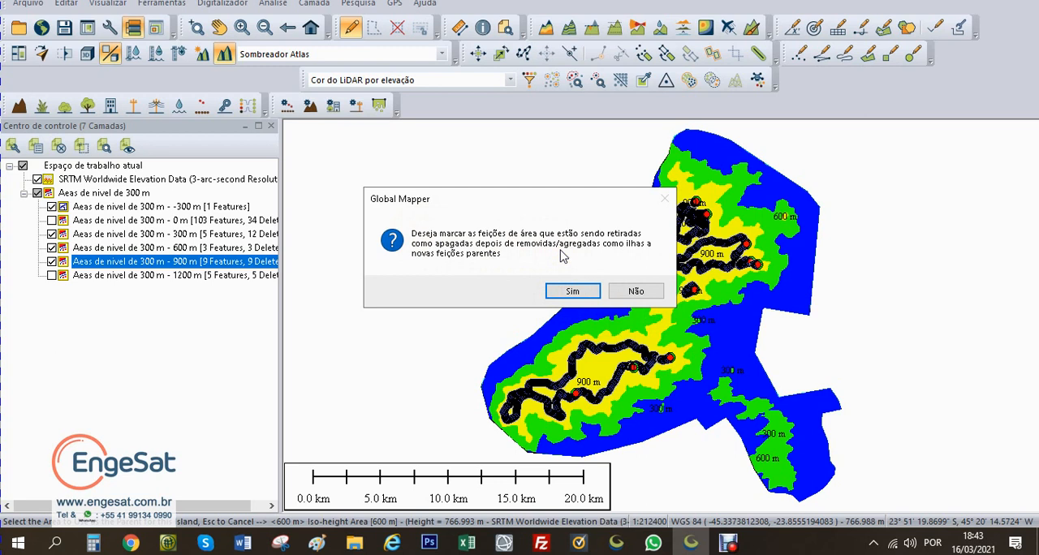
left_click(631, 292)
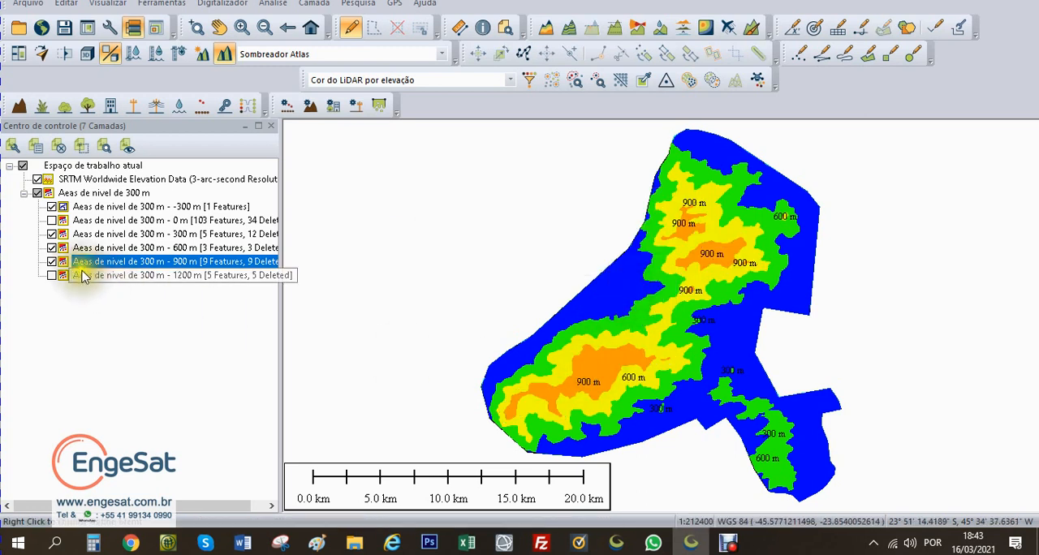
Step: Check the cut 600 m area by selecting it, and leave only the 600 m sublayer shown, hiding the other visible sublayers and the SRTM layer
left_click(595, 367)
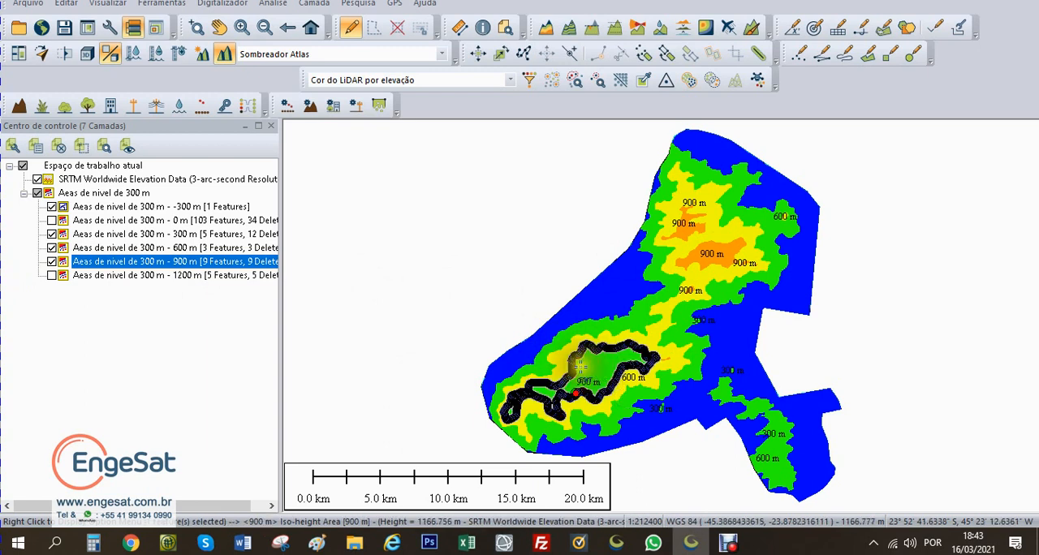
left_click(555, 364)
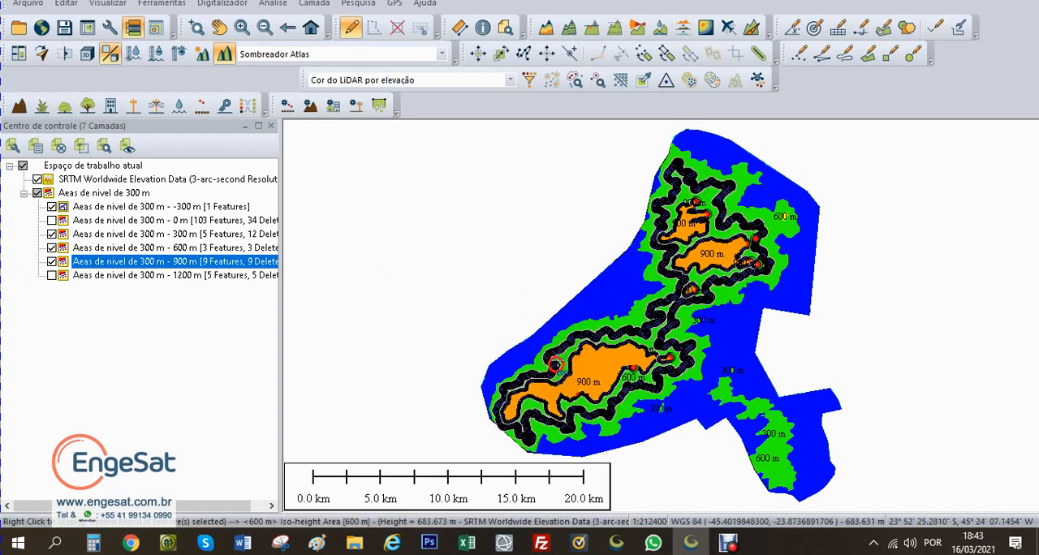
left_click(52, 262)
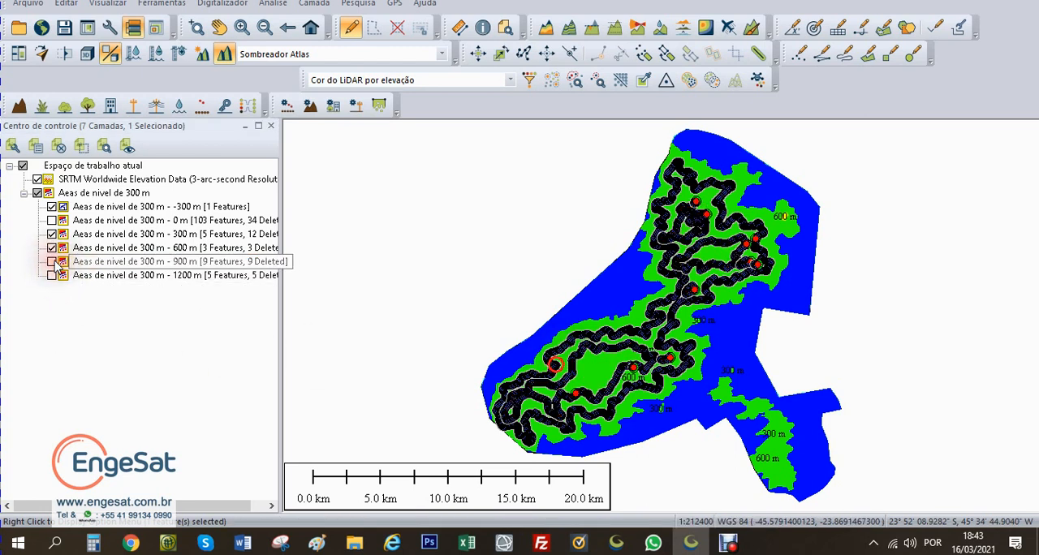
left_click(52, 206)
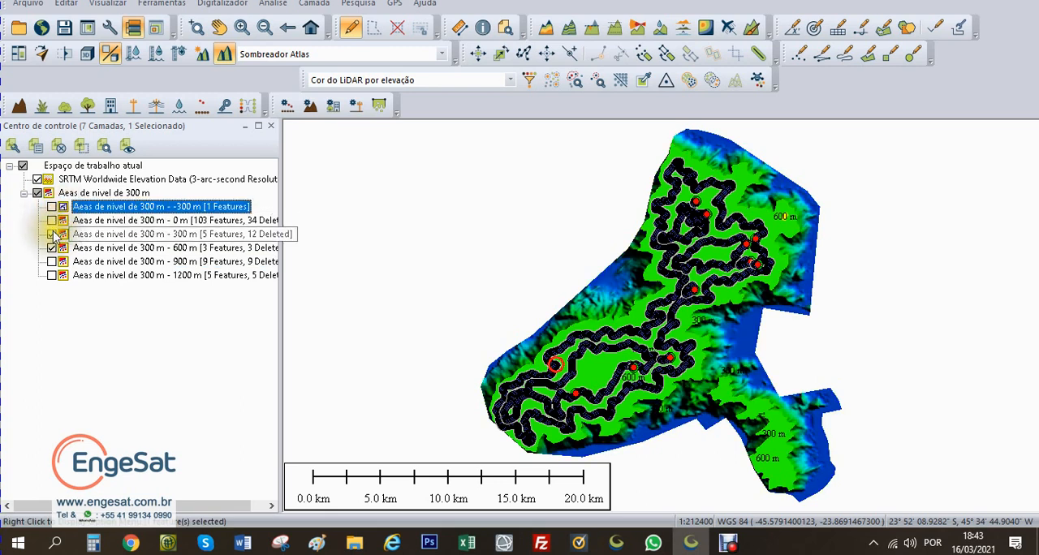
left_click(52, 234)
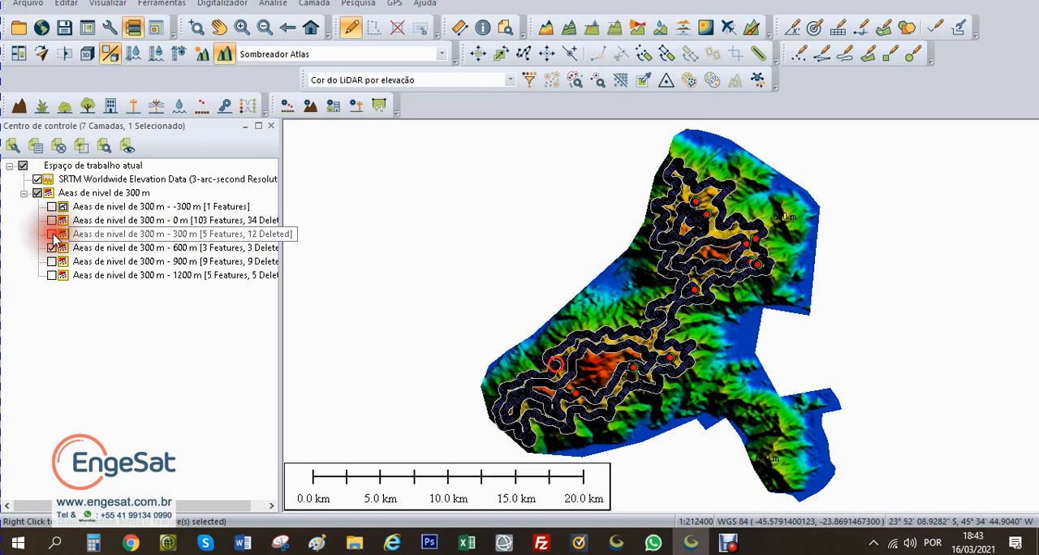
left_click(38, 180)
left_click(524, 303)
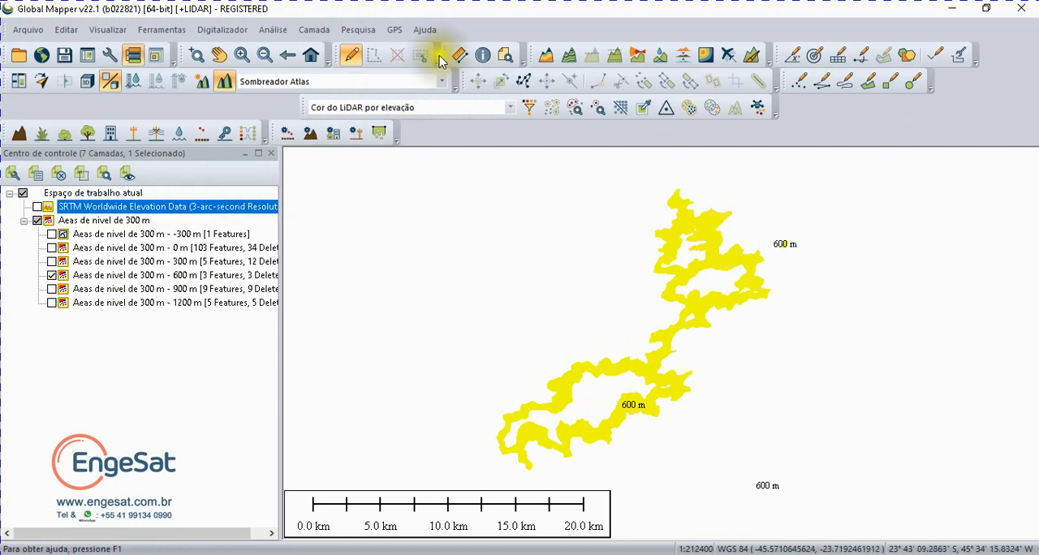
Step: Open the feature information of the large cut 600 m area and shrink the information window to uncover the map
left_click(482, 56)
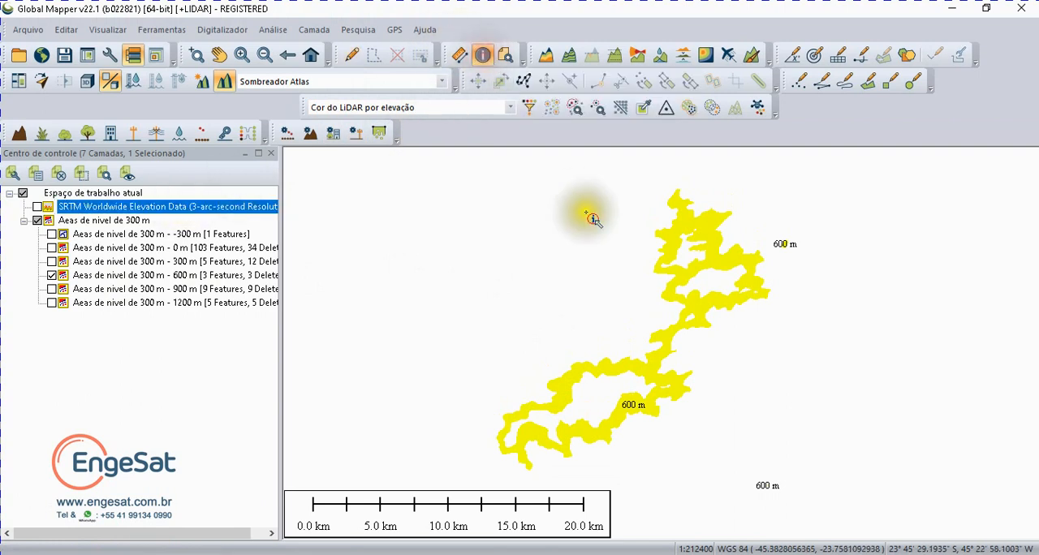
left_click(690, 230)
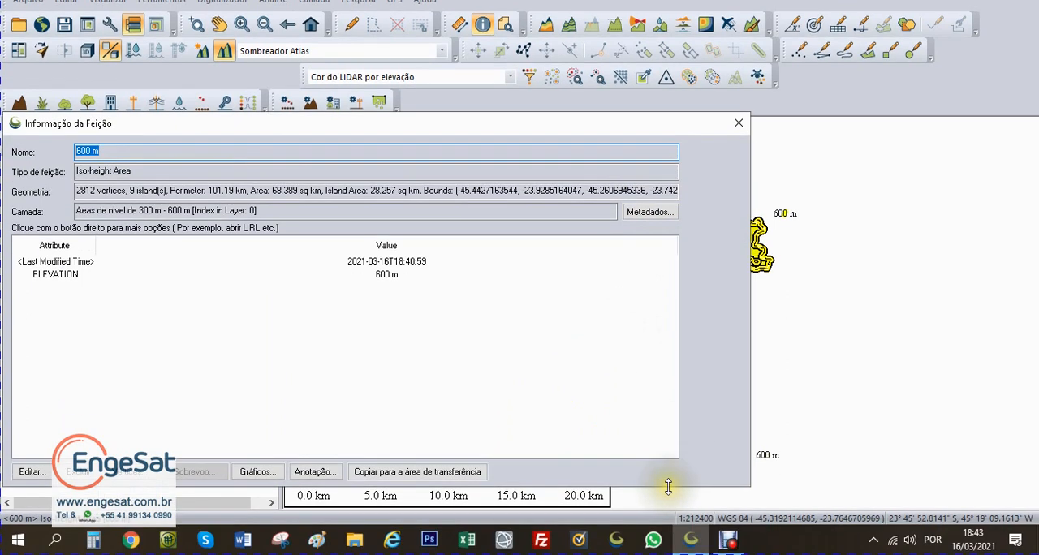
left_click_drag(668, 485, 610, 243)
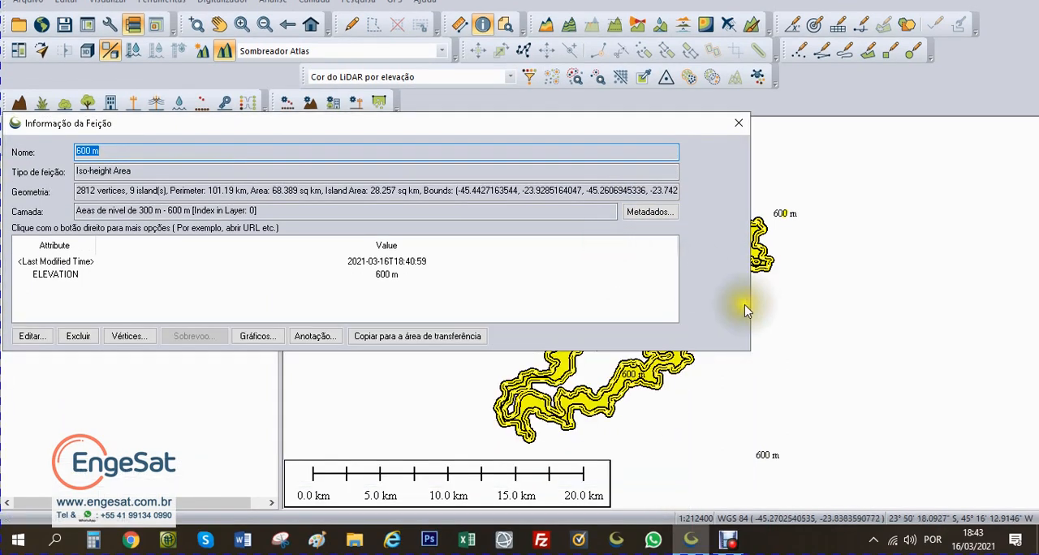
left_click_drag(751, 309, 393, 305)
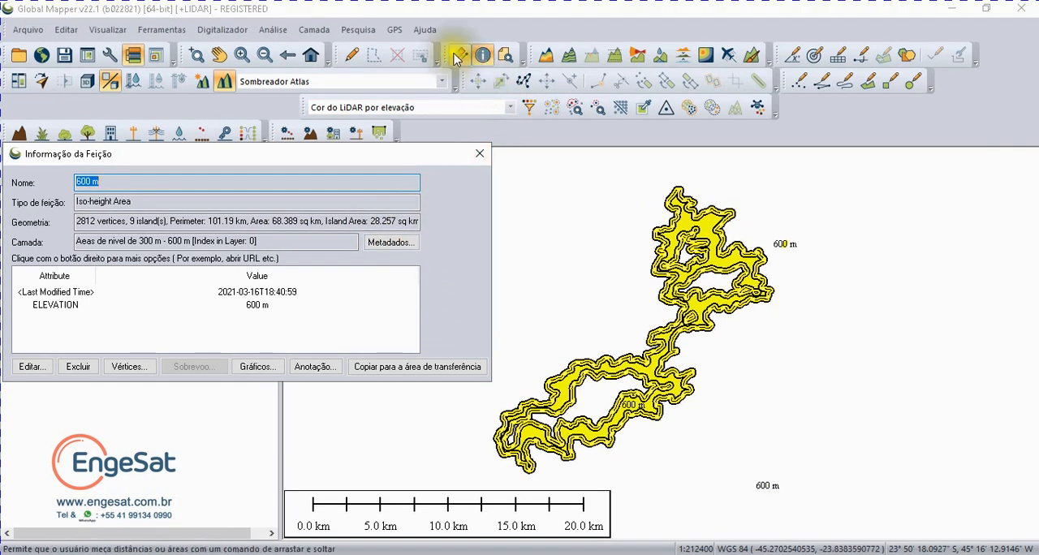
Step: Check the islands cut into the 600 m area by selecting the southwestern and northern ones with the digitizer, and clear the selection
left_click(358, 56)
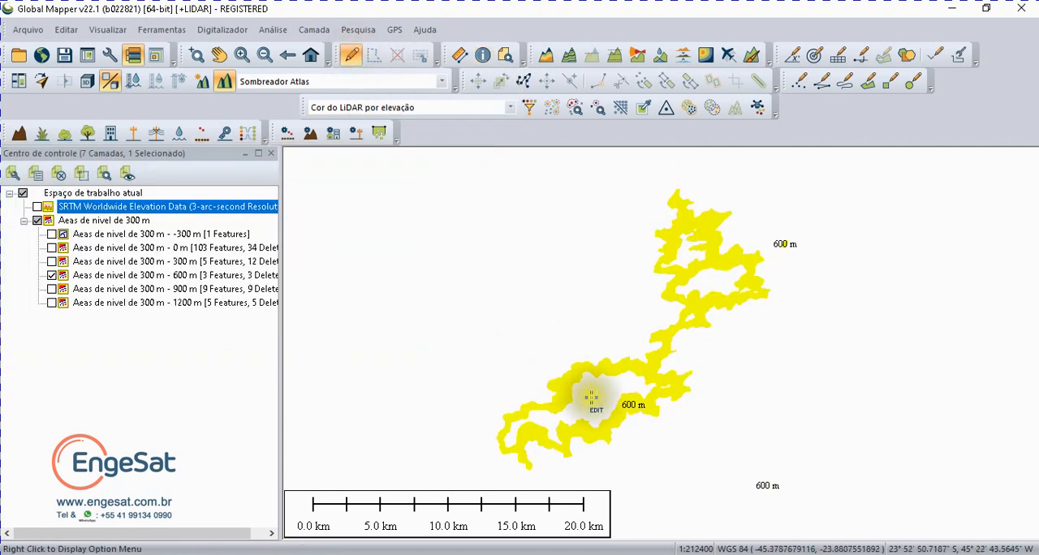
left_click(596, 398)
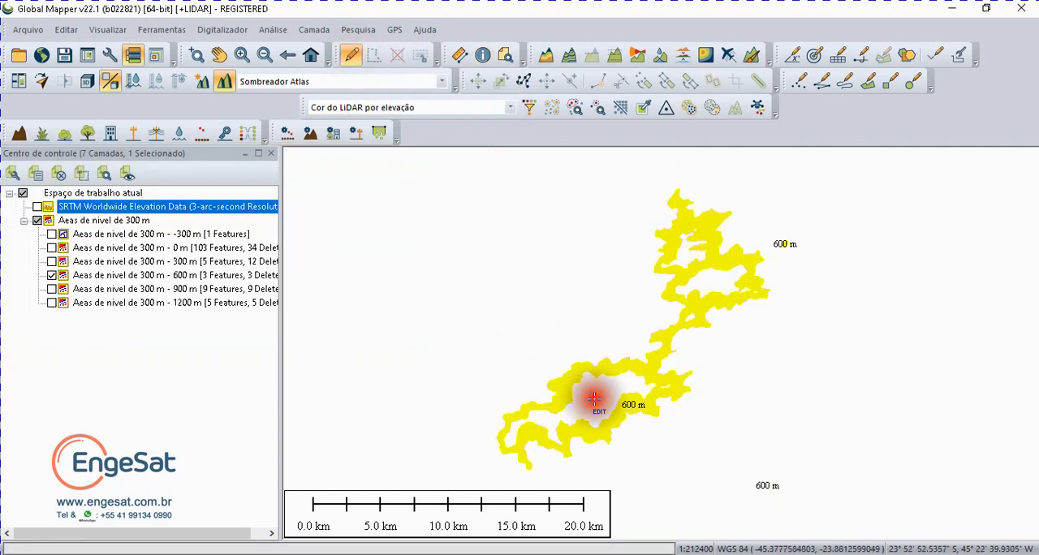
left_click(706, 269)
left_click(688, 257)
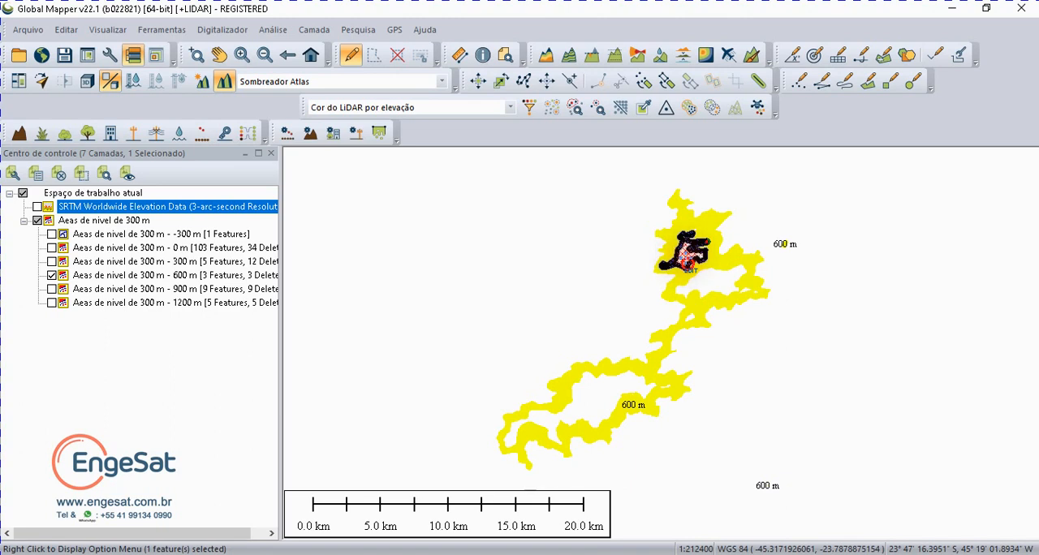
left_click(594, 391)
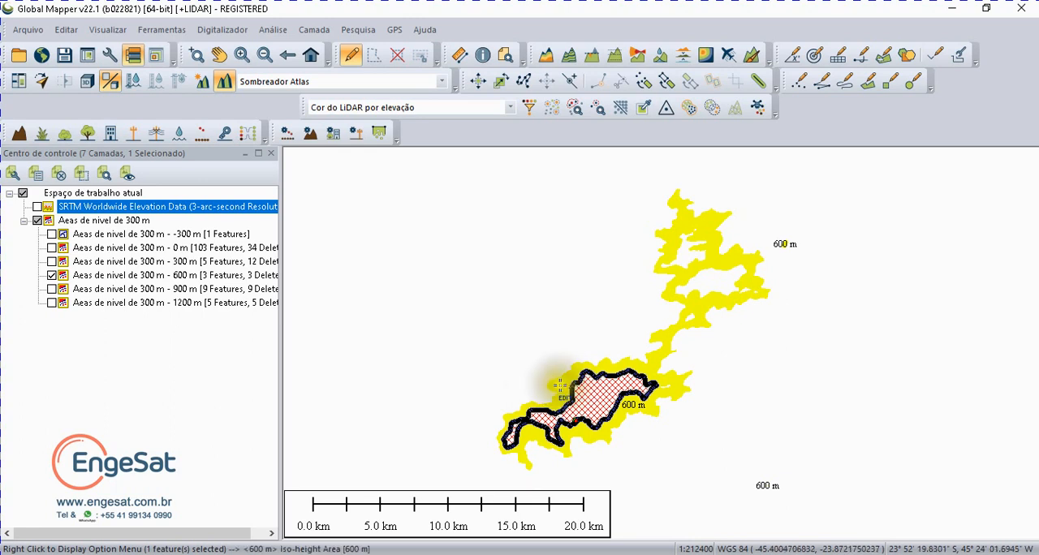
left_click(557, 379)
left_click(539, 316)
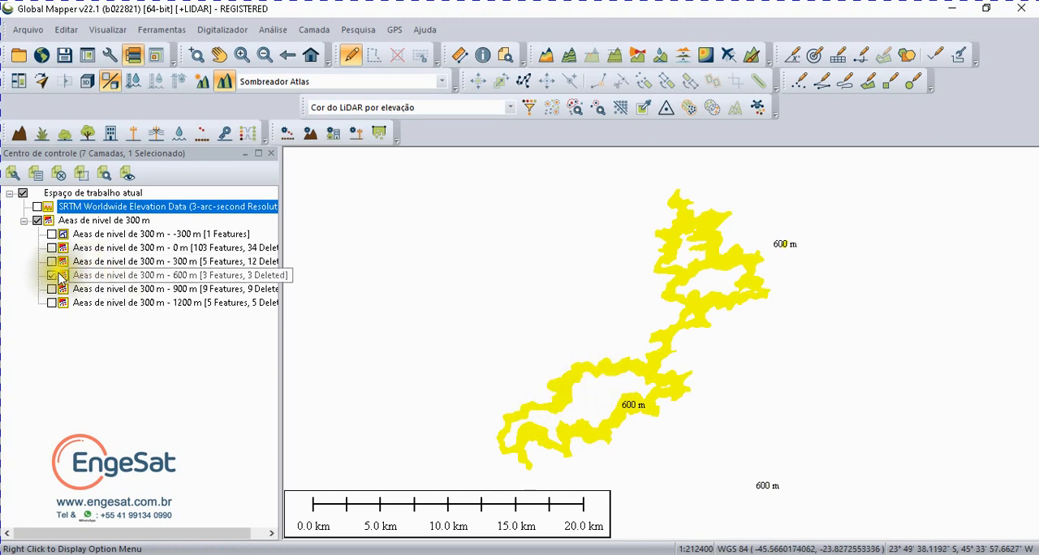
Step: Show the 300 m and 900 m sublayers temporarily to compare them with the cut 600 m area, leaving only the 600 m sublayer shown
left_click(52, 261)
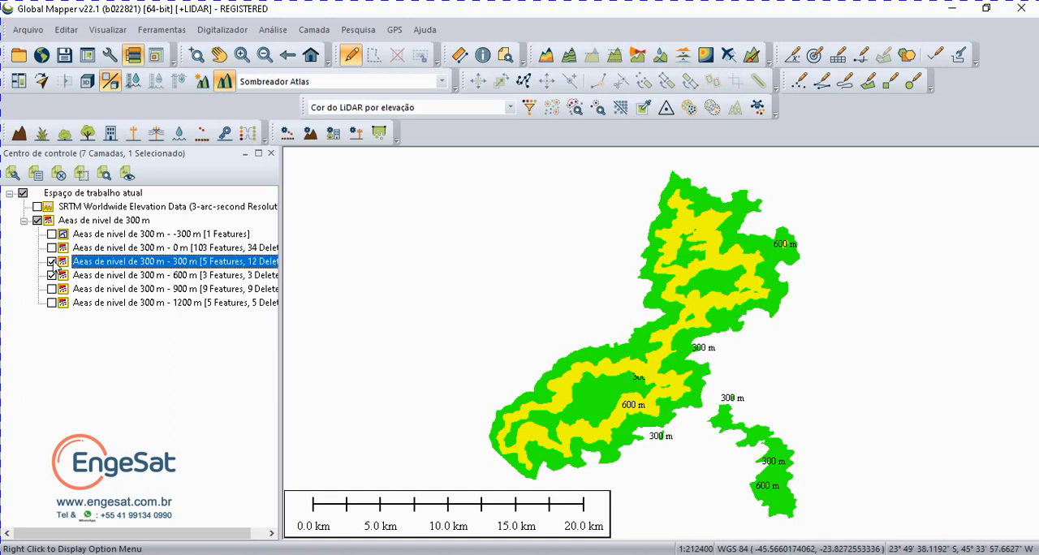
left_click(52, 289)
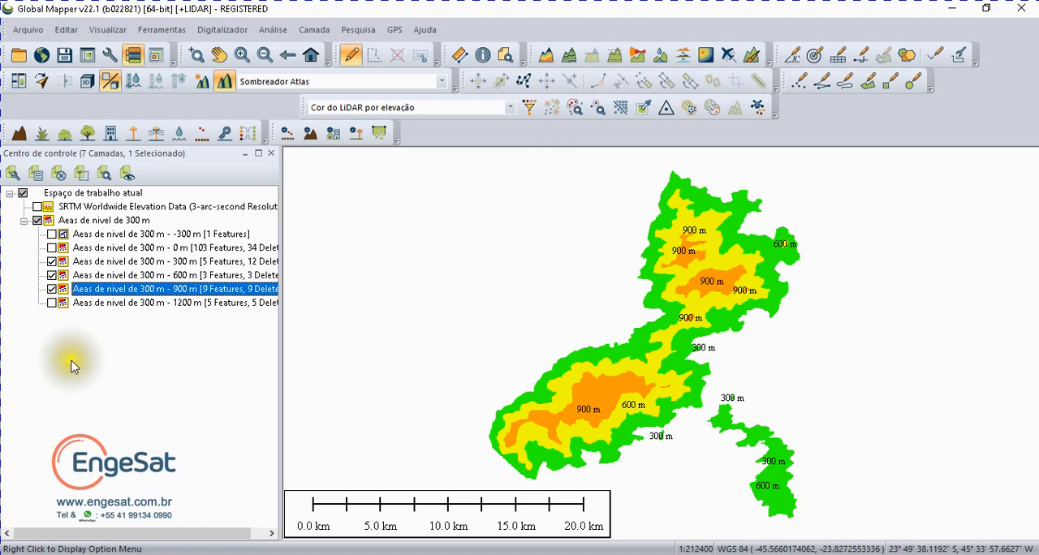
left_click(52, 291)
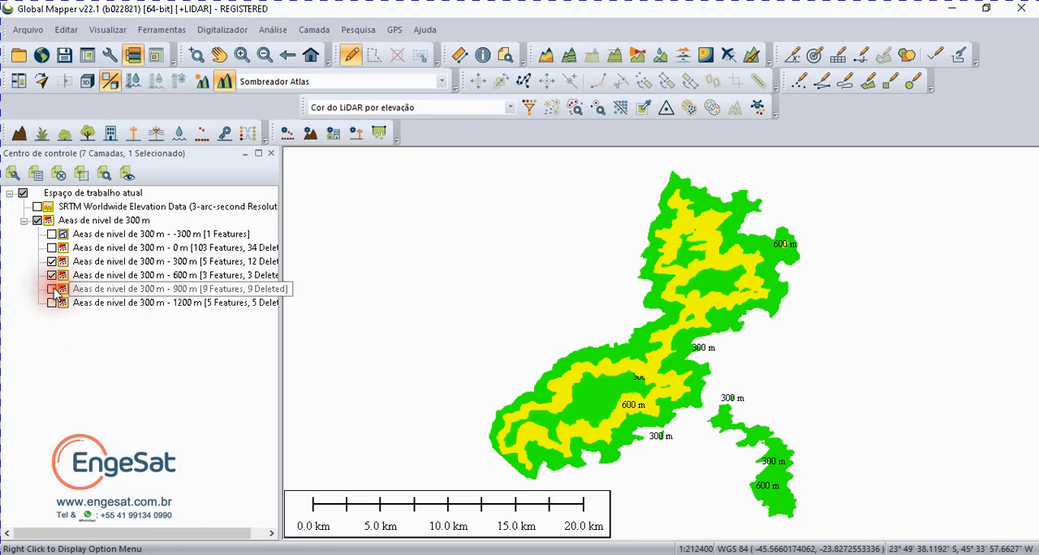
left_click(52, 291)
left_click(53, 290)
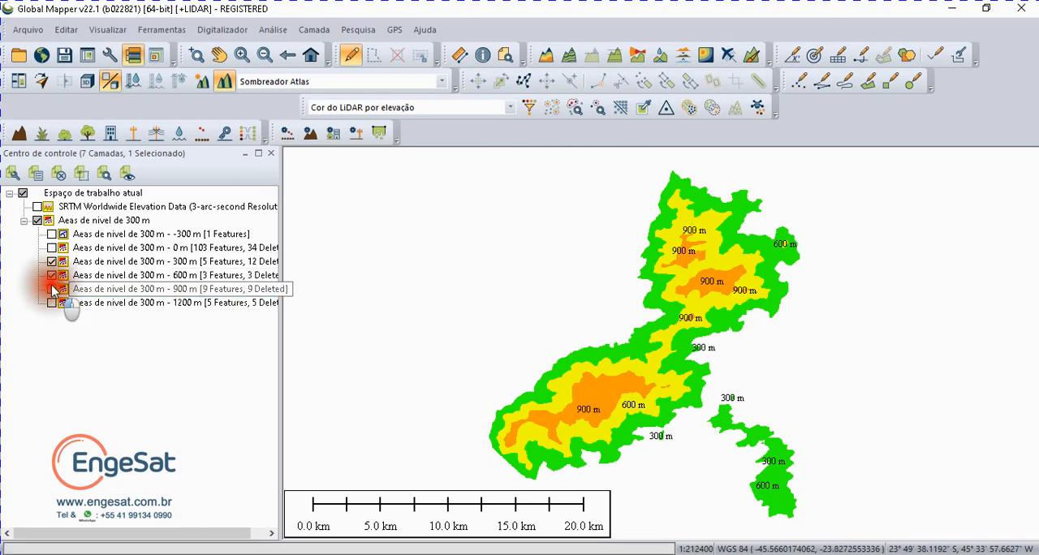
left_click(52, 261)
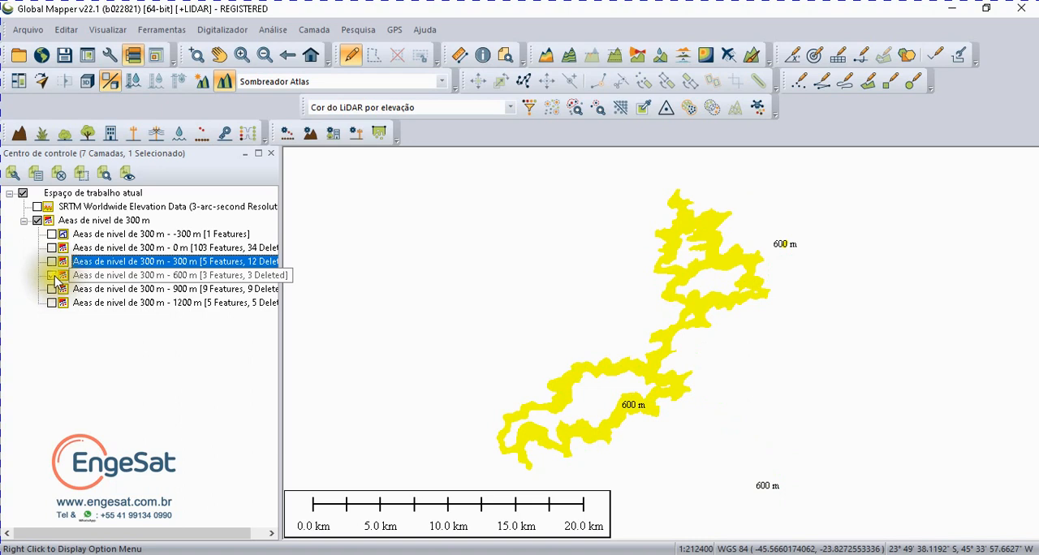
Step: Select all features of the 600 m sublayer with the digitizer and copy them to the clipboard
left_click(93, 276)
right_click(93, 276)
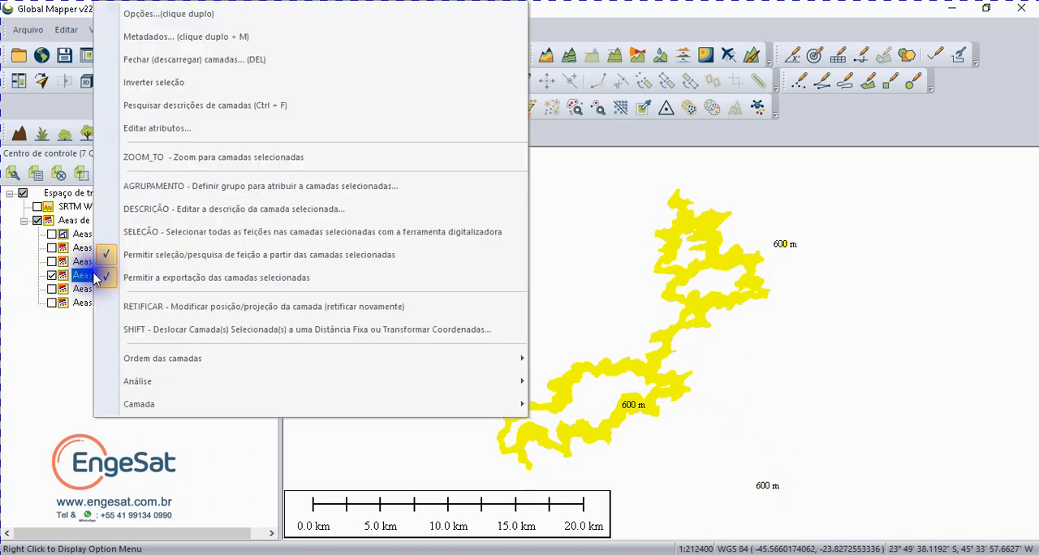
left_click(160, 234)
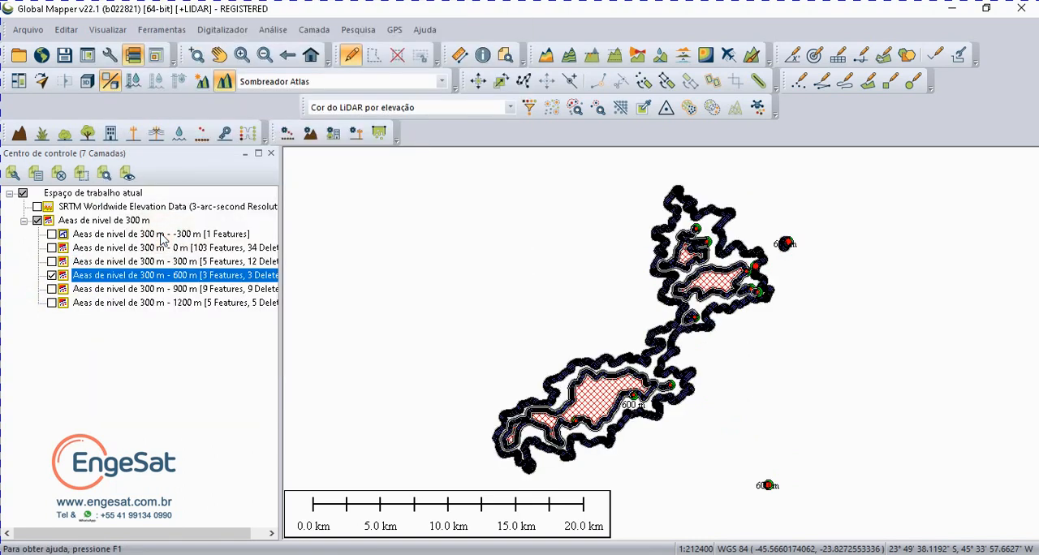
key("ctrl+v")
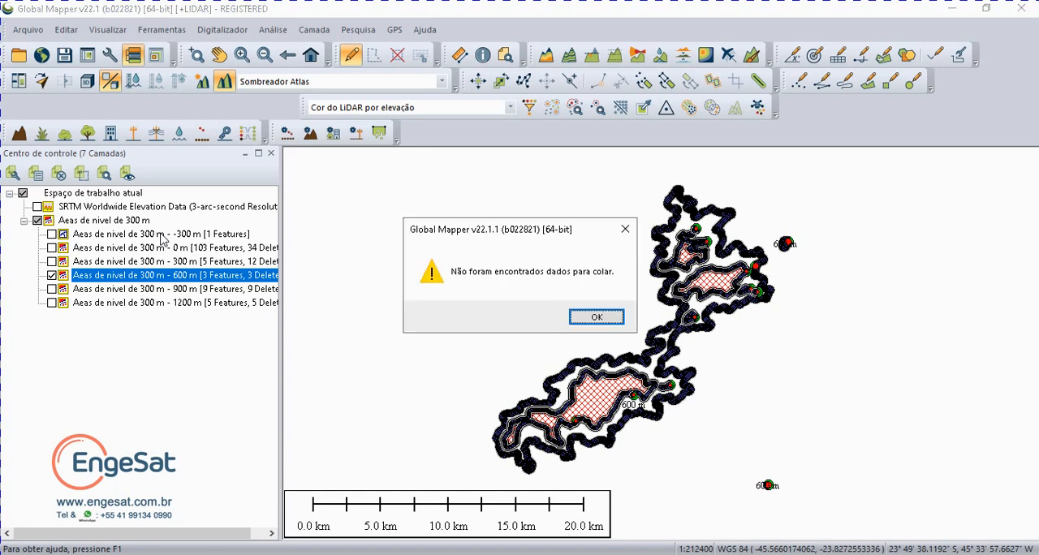
left_click(591, 312)
key("ctrl+c")
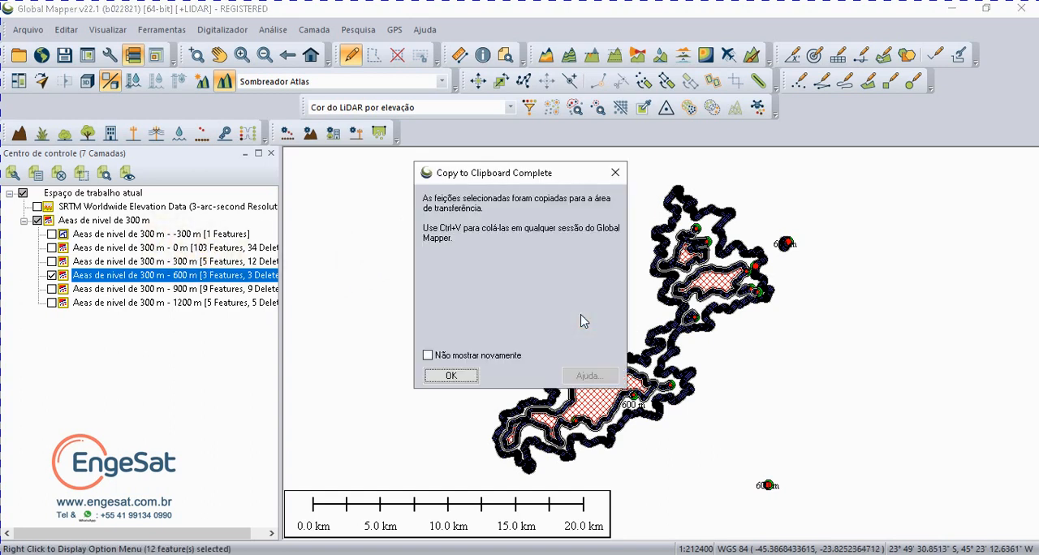
left_click(451, 375)
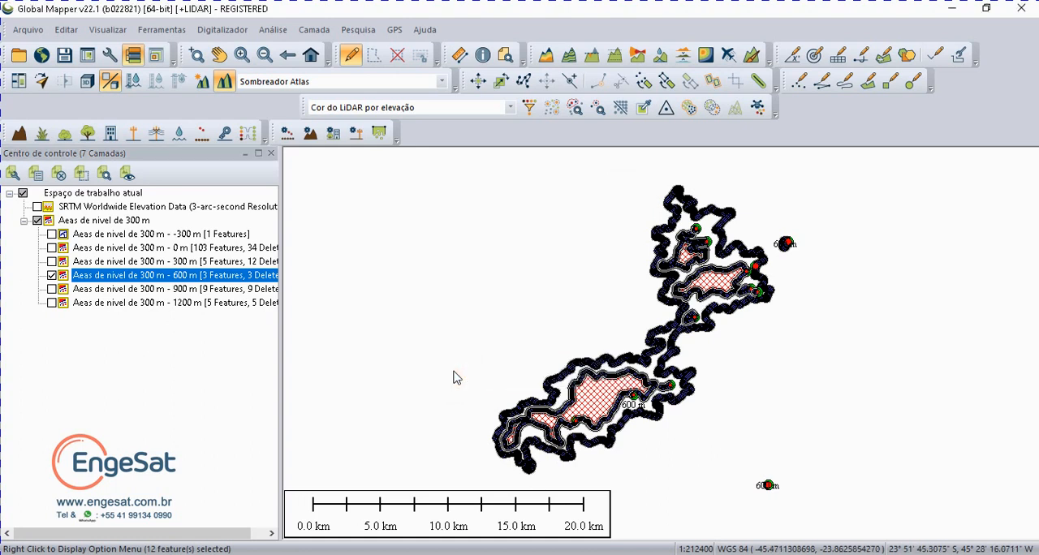
Step: Paste the copied 600 m features into a new layer named "Camada recortada para ser medida"
key("ctrl+v")
left_click(473, 303)
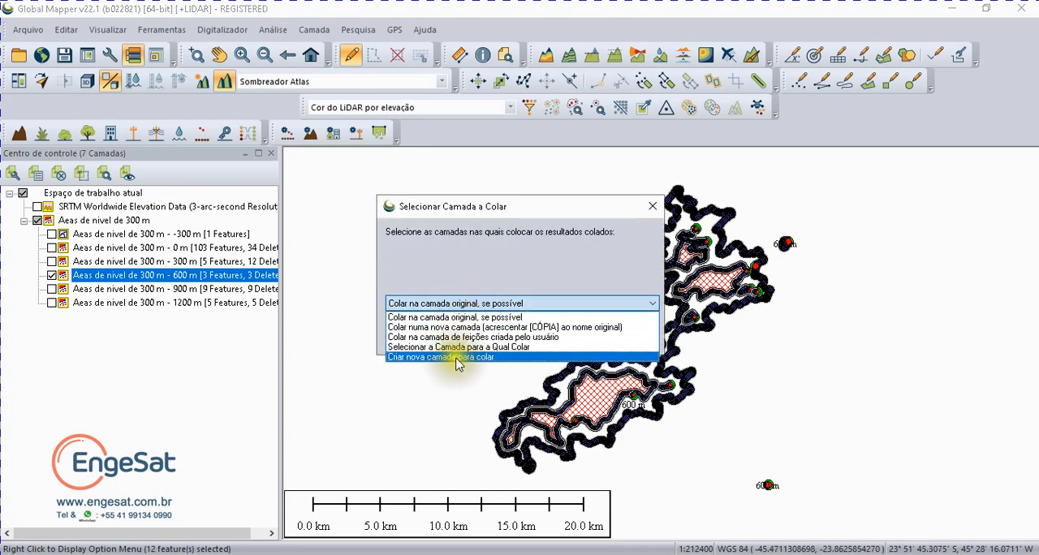
left_click(457, 357)
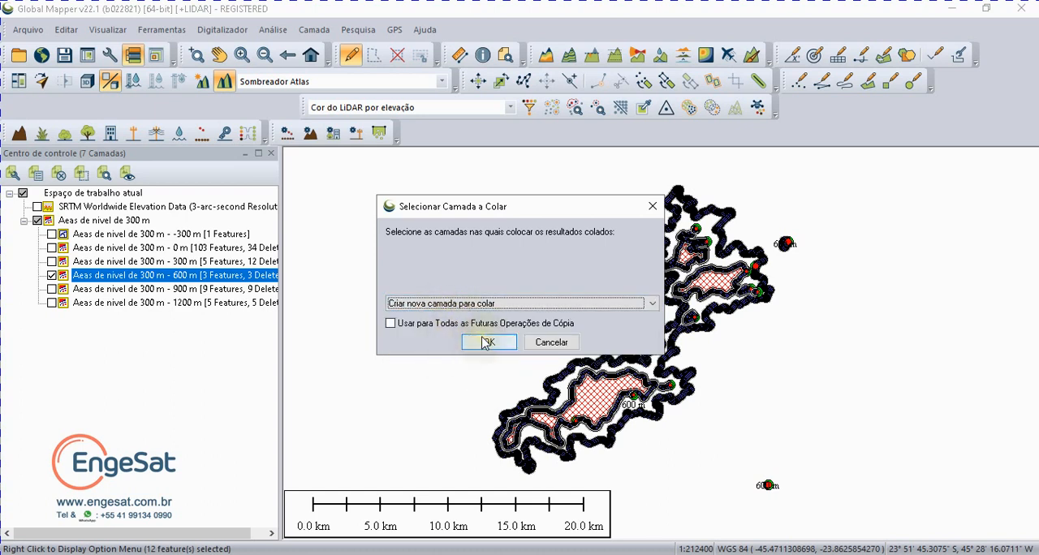
left_click(479, 342)
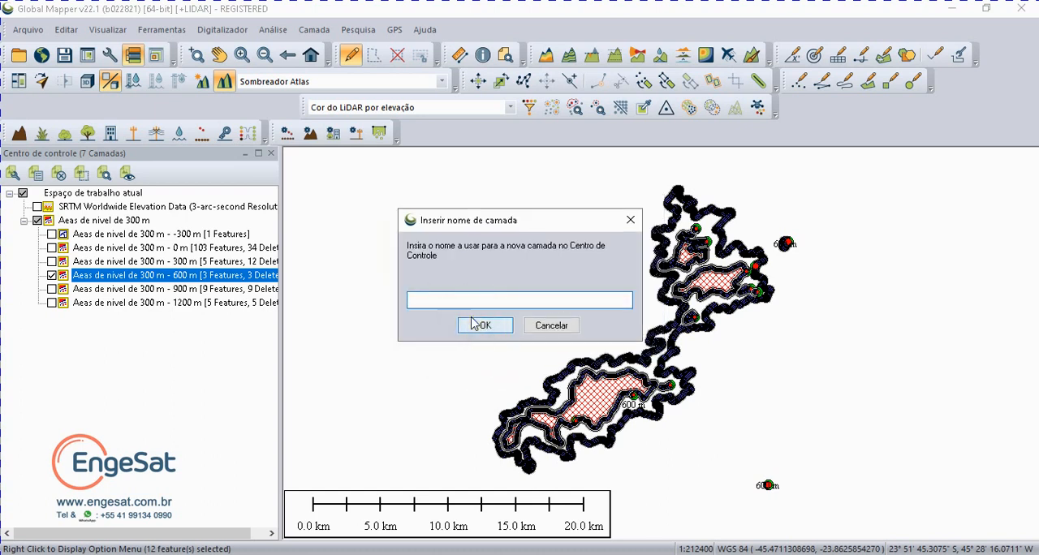
type("Camada recortada para ser medida")
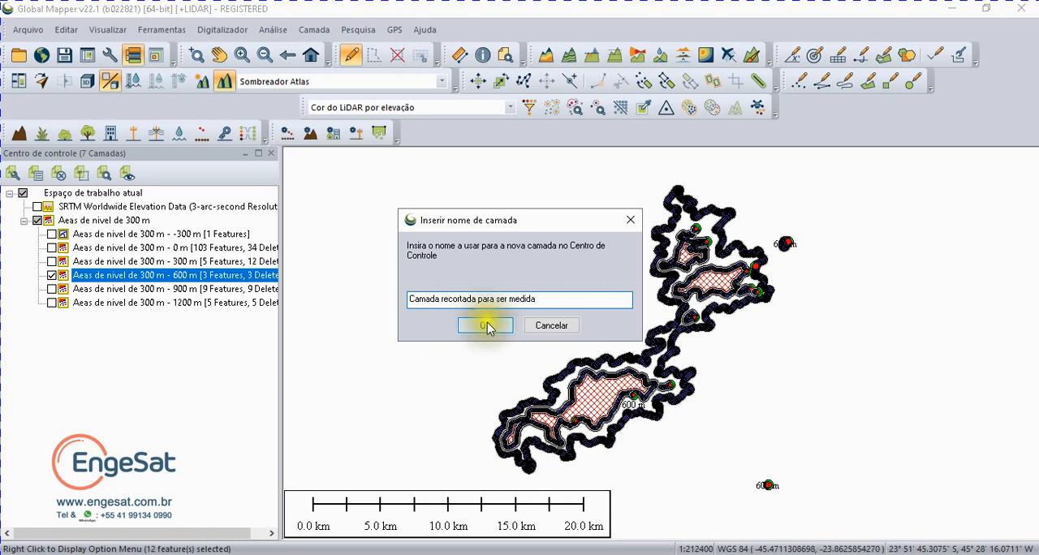
left_click(484, 324)
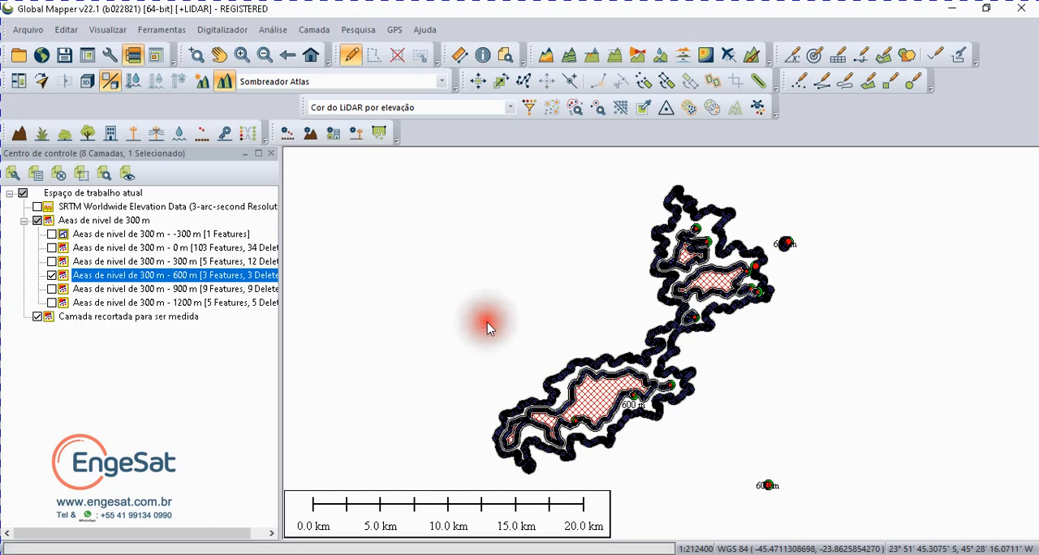
Step: Hide the original 600 m sublayer and release the pasted features from the move operation and selection
left_click(51, 275)
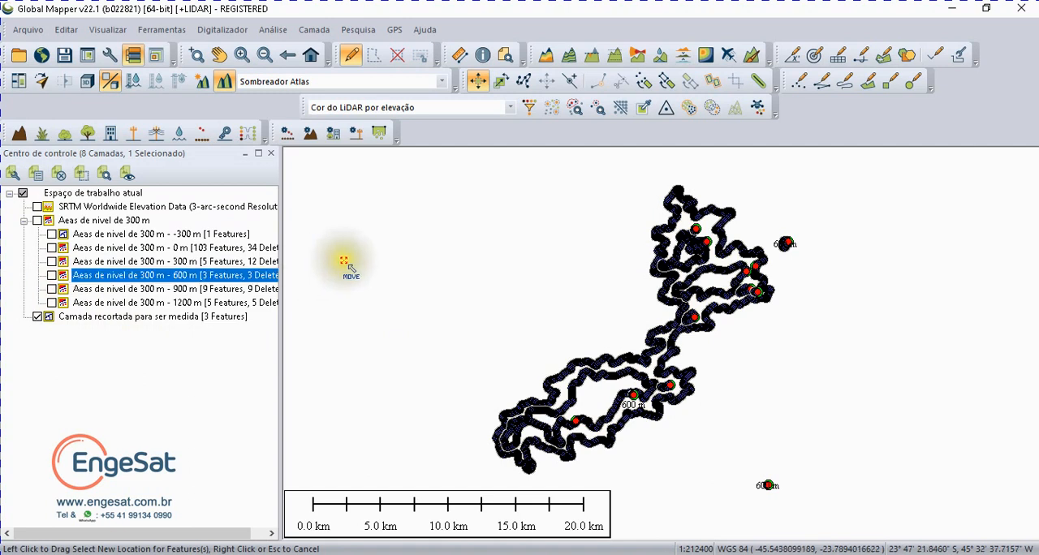
left_click(383, 258)
left_click(381, 260)
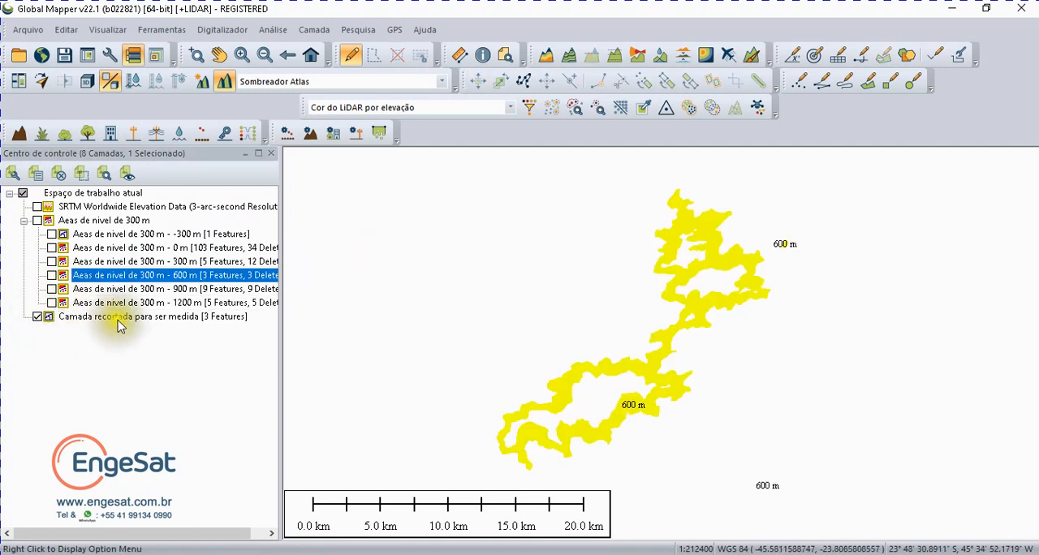
Step: Show and hide the whole 300 m elevation-band group for comparison, and display the SRTM layer beneath the new cut layer
left_click(36, 219)
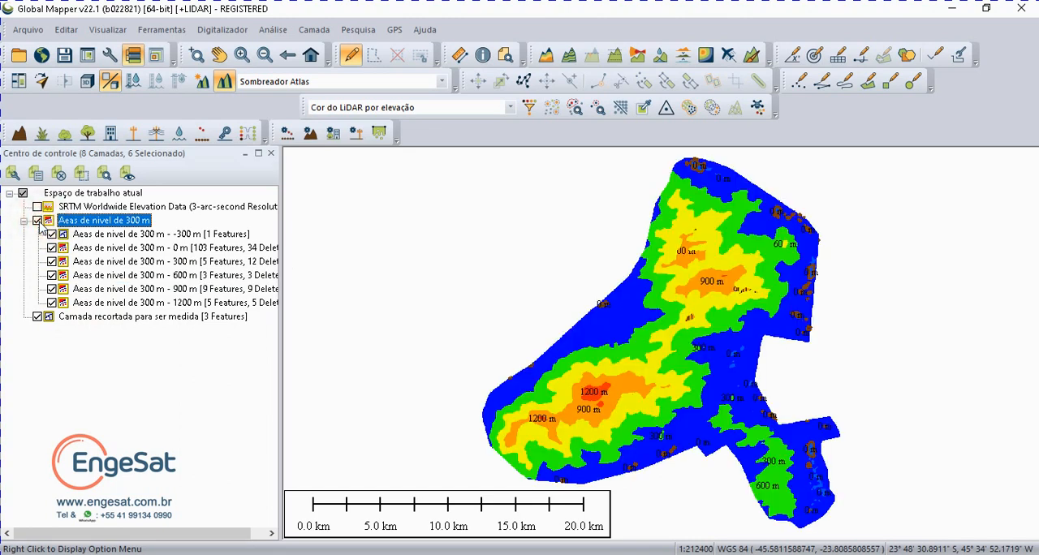
left_click(37, 220)
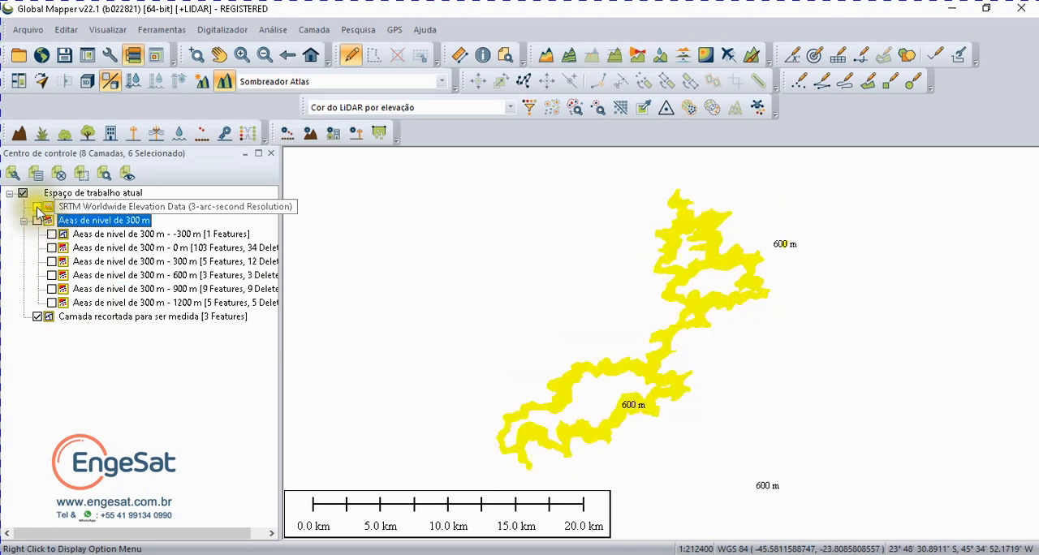
left_click(36, 206)
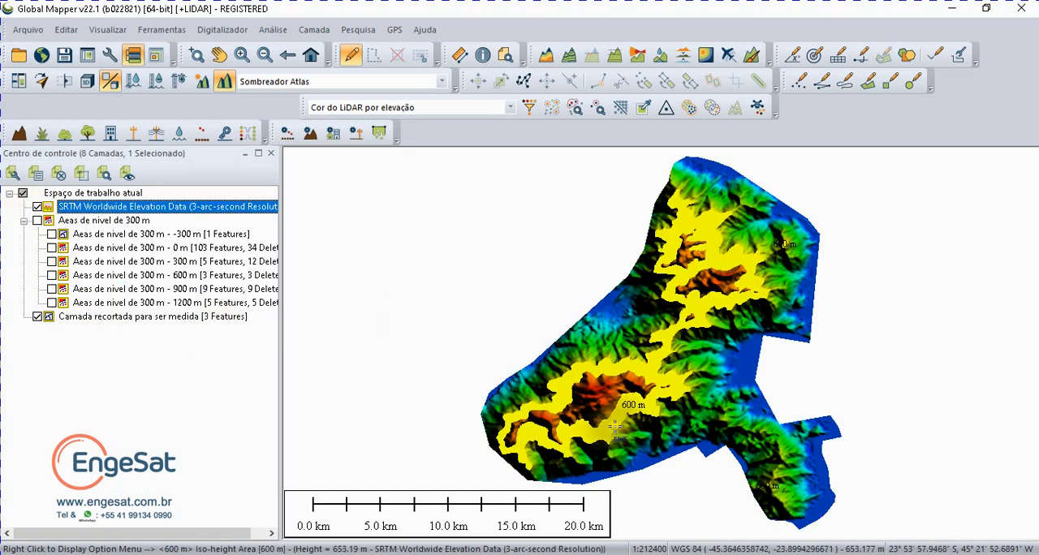